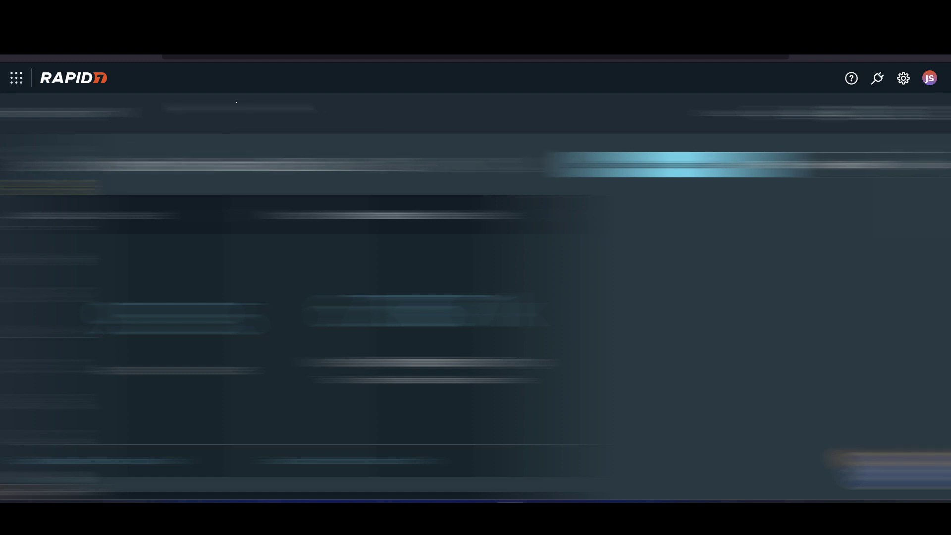
Open the organization keys in the Insight Platform's API key settings
{"action": "left_click", "coordinate": [904, 87]}
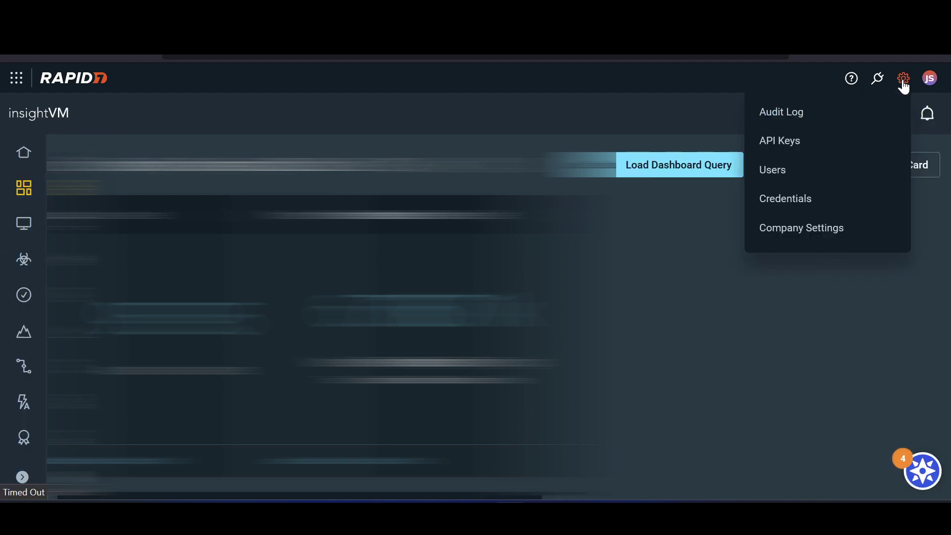
{"action": "left_click", "coordinate": [792, 145]}
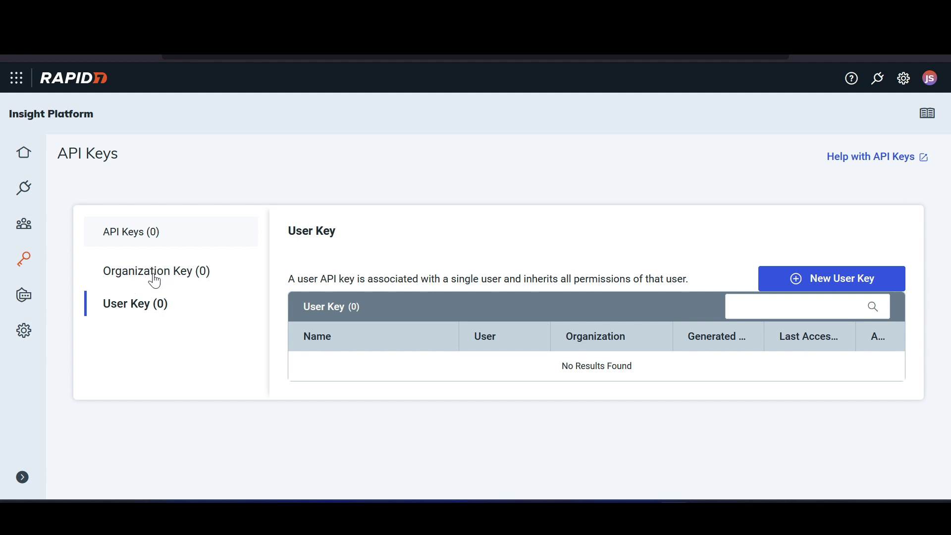
{"action": "left_click", "coordinate": [155, 281]}
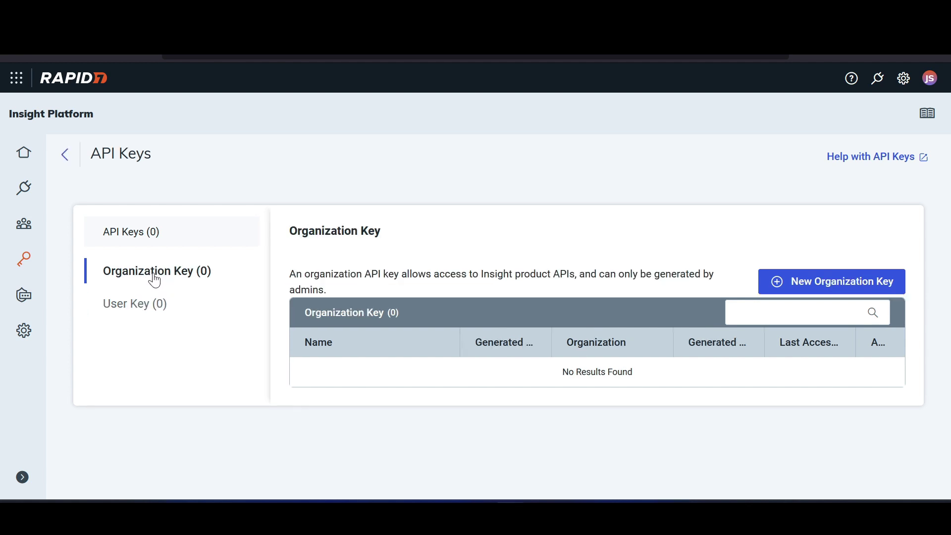
Generate a new organization API key named rapid7 and close the key notice
{"action": "left_click", "coordinate": [825, 288]}
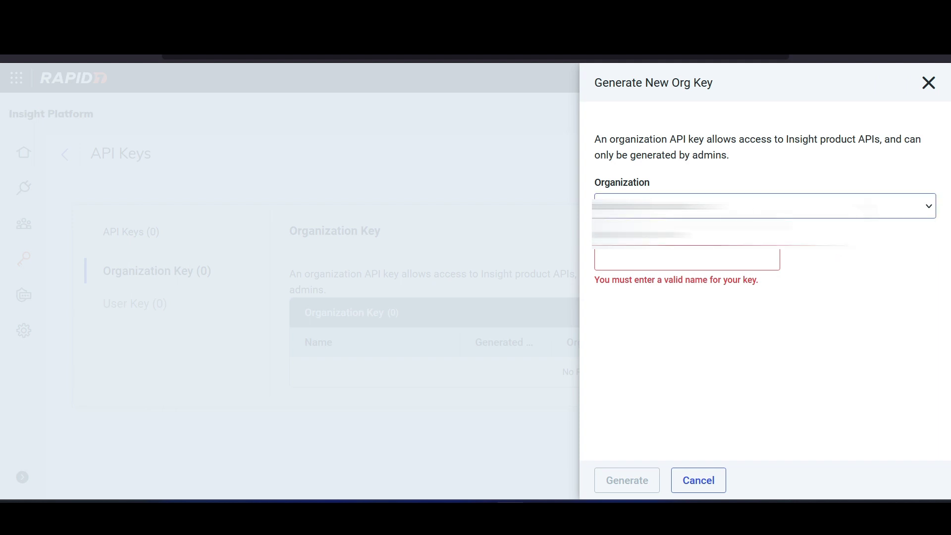
{"action": "left_click", "coordinate": [665, 258]}
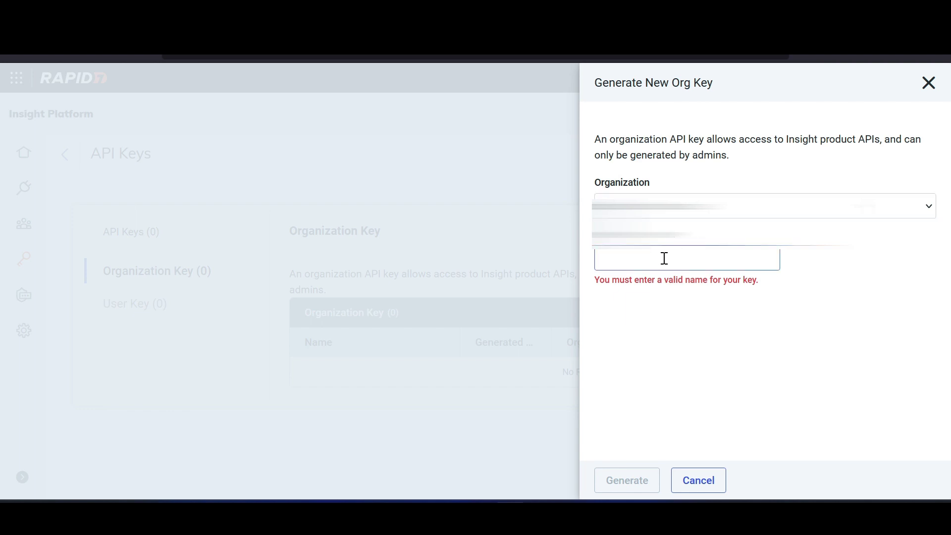
{"action": "type", "text": "r"}
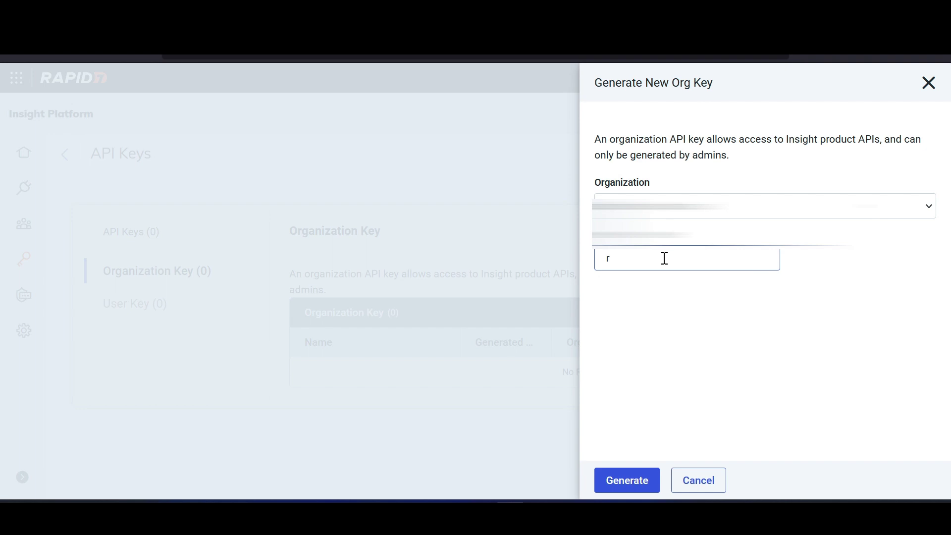
{"action": "type", "text": "apid7"}
{"action": "left_click", "coordinate": [658, 325]}
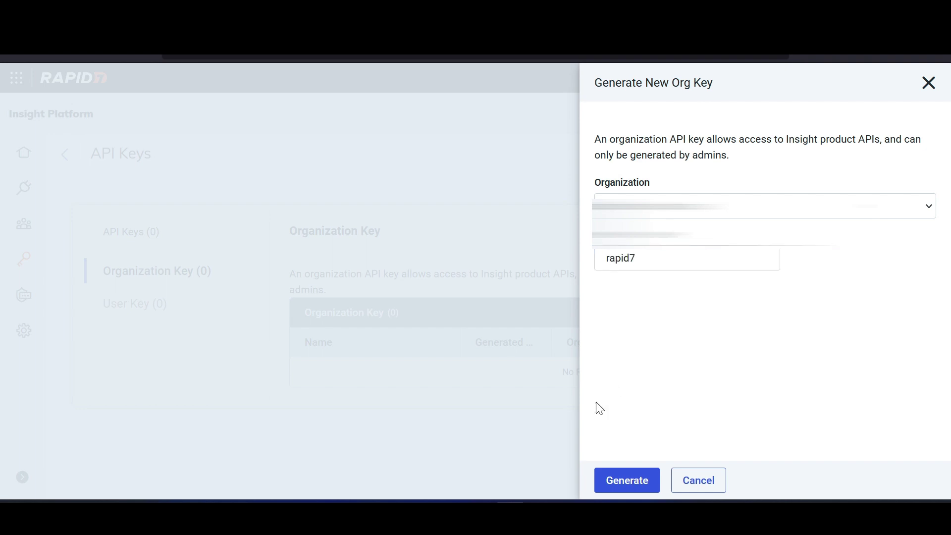
{"action": "left_click", "coordinate": [620, 480]}
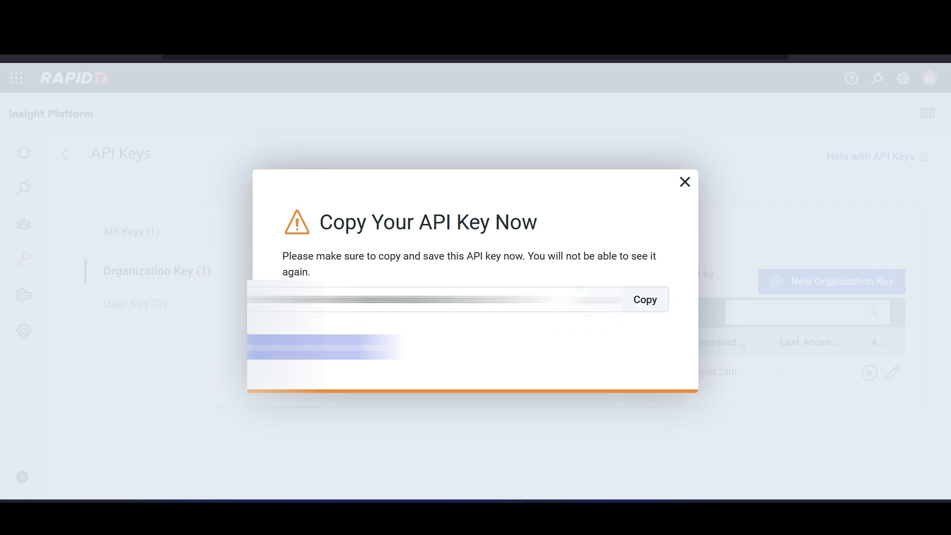
{"action": "left_click", "coordinate": [283, 394]}
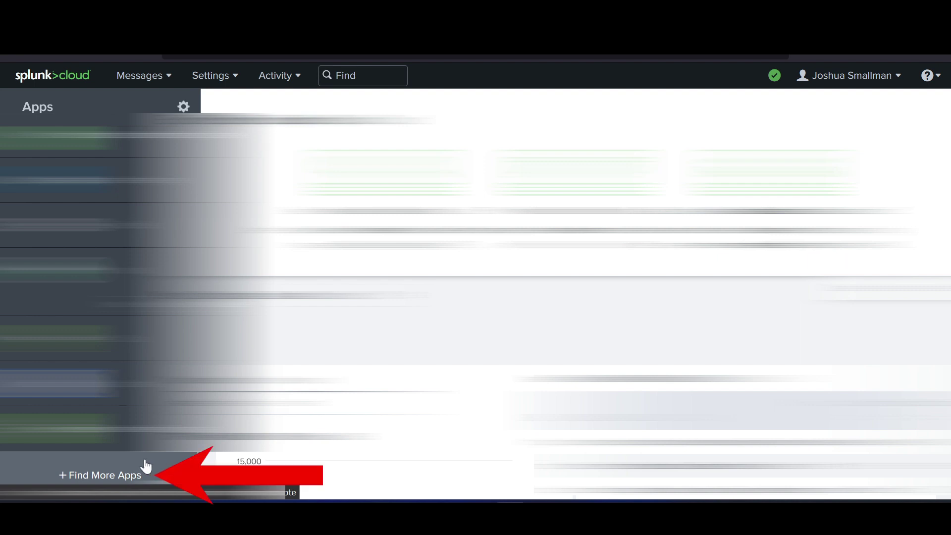
Switch to Splunk Cloud and search the available apps for rapid7
{"action": "left_click", "coordinate": [100, 474]}
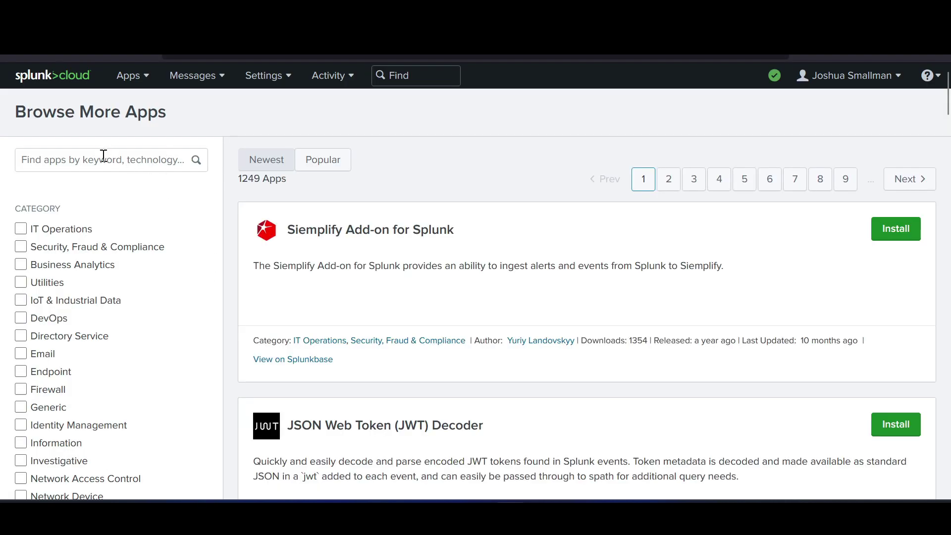
{"action": "left_click", "coordinate": [103, 156]}
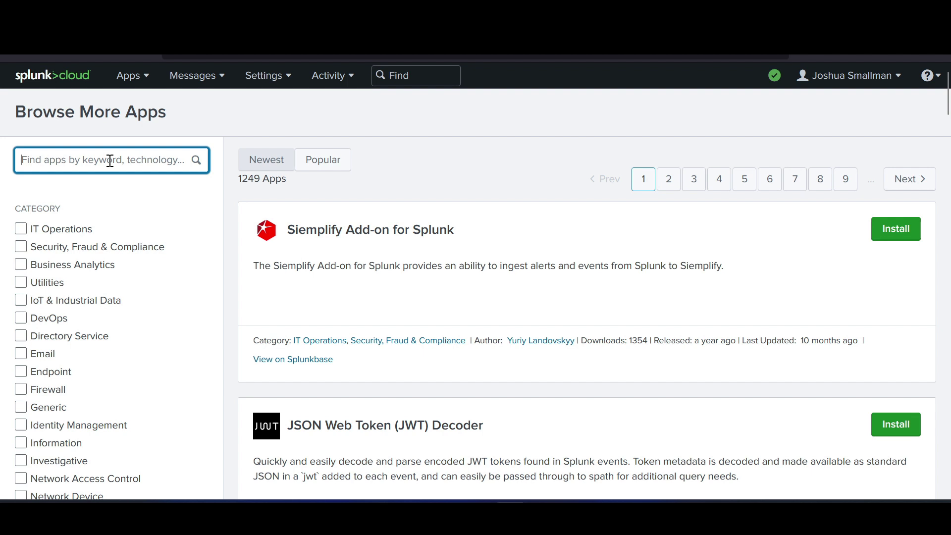
{"action": "type", "text": "rapid7"}
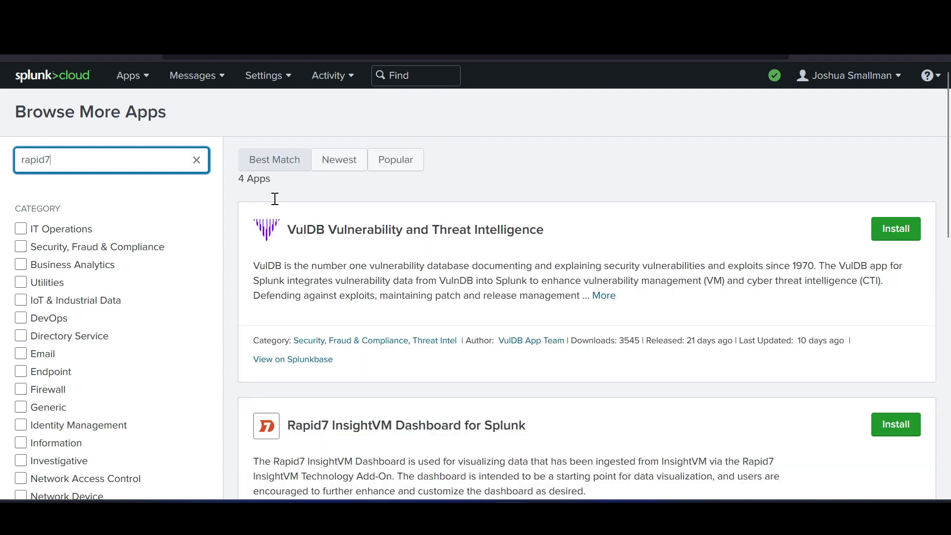
Try to install the Rapid7 InsightVM Technology Add-On for Splunk, entering the Splunk.com username and password
{"action": "scroll", "coordinate": [435, 287], "scroll_direction": "down", "scroll_amount": 2}
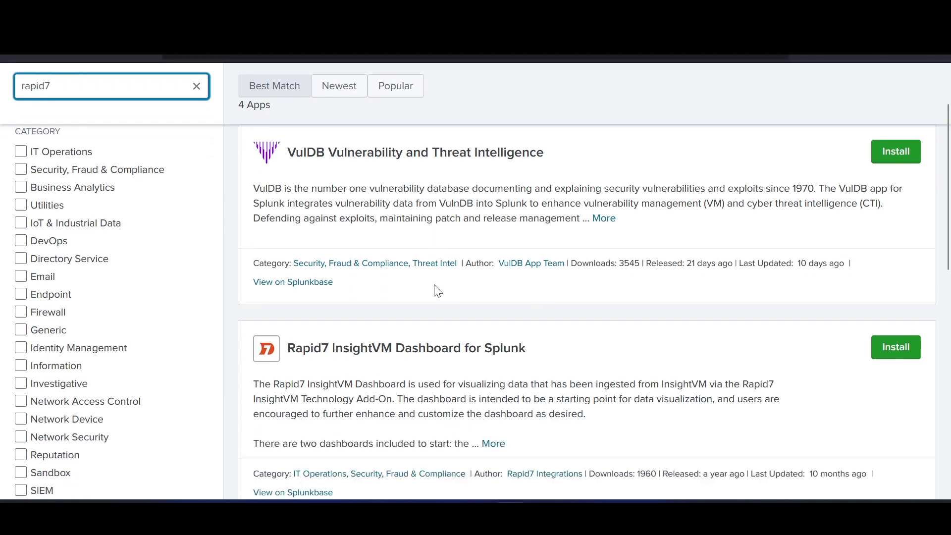
{"action": "scroll", "coordinate": [438, 292], "scroll_direction": "down", "scroll_amount": 8}
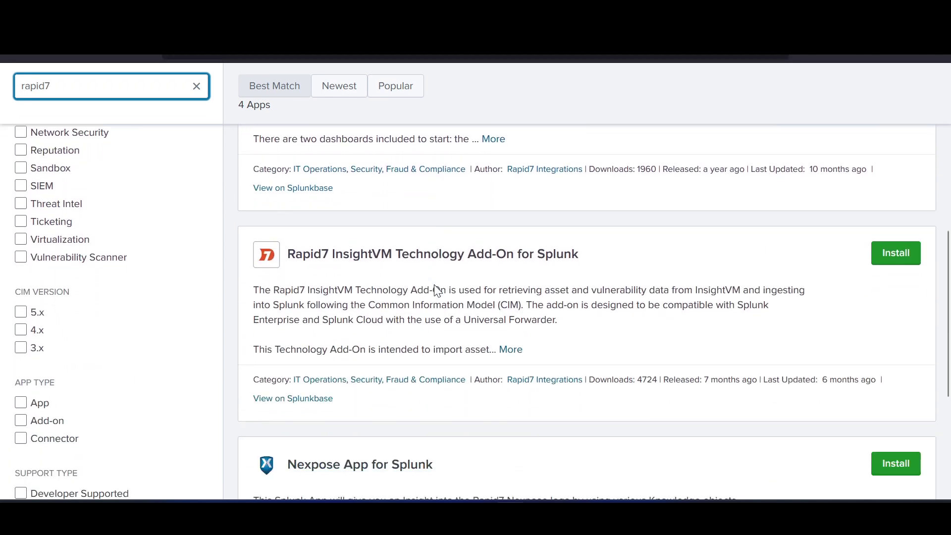
{"action": "scroll", "coordinate": [438, 290], "scroll_direction": "up", "scroll_amount": 2}
{"action": "scroll", "coordinate": [437, 290], "scroll_direction": "down", "scroll_amount": 4}
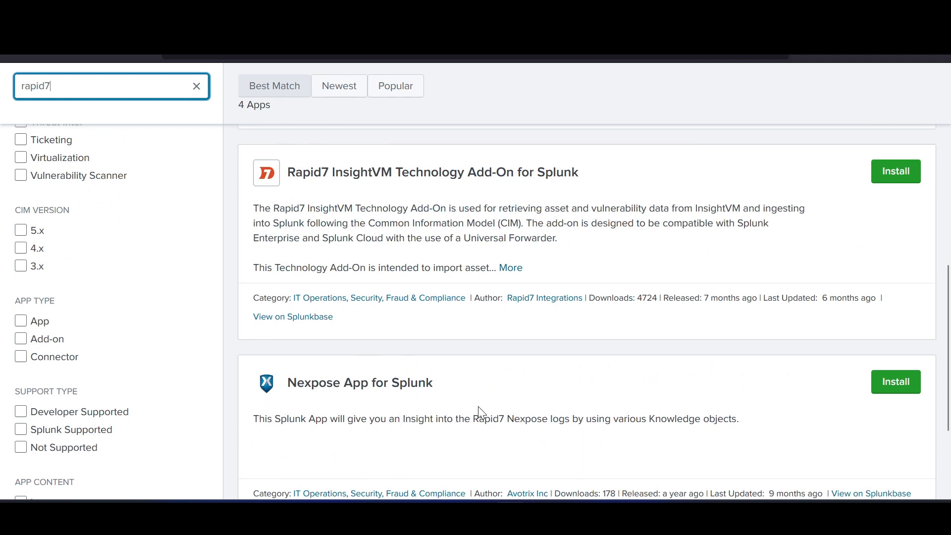
{"action": "scroll", "coordinate": [479, 407], "scroll_direction": "up", "scroll_amount": 4}
{"action": "scroll", "coordinate": [481, 411], "scroll_direction": "up", "scroll_amount": 2}
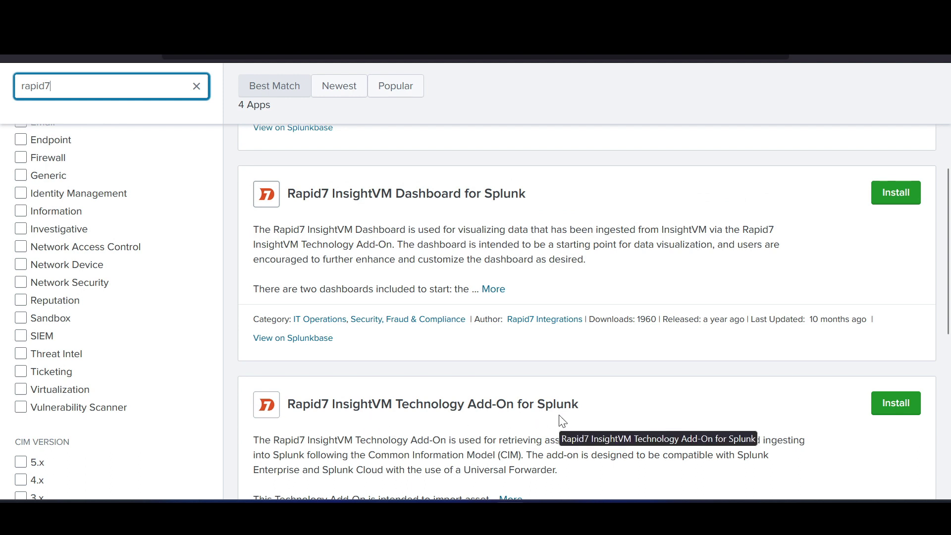
{"action": "left_click", "coordinate": [911, 405]}
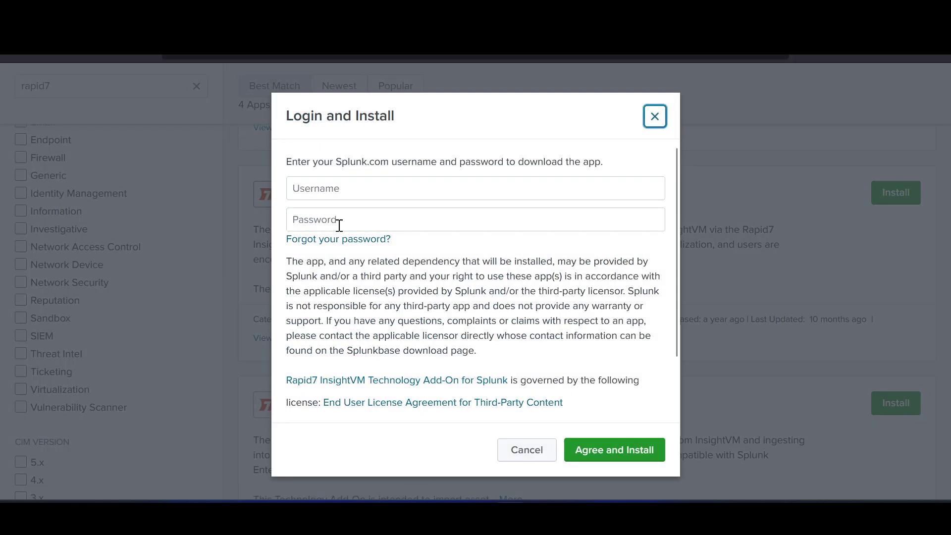
{"action": "left_click", "coordinate": [471, 197]}
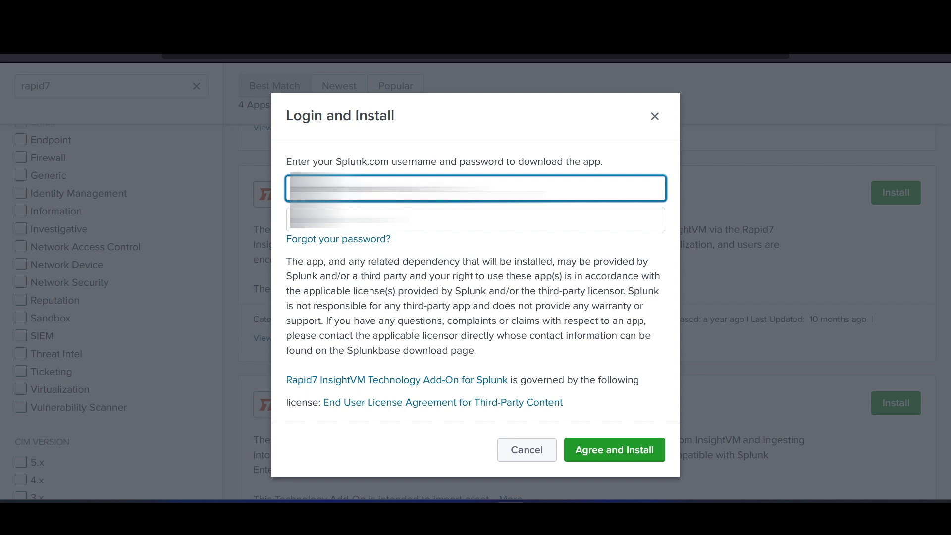
{"action": "left_click", "coordinate": [476, 219]}
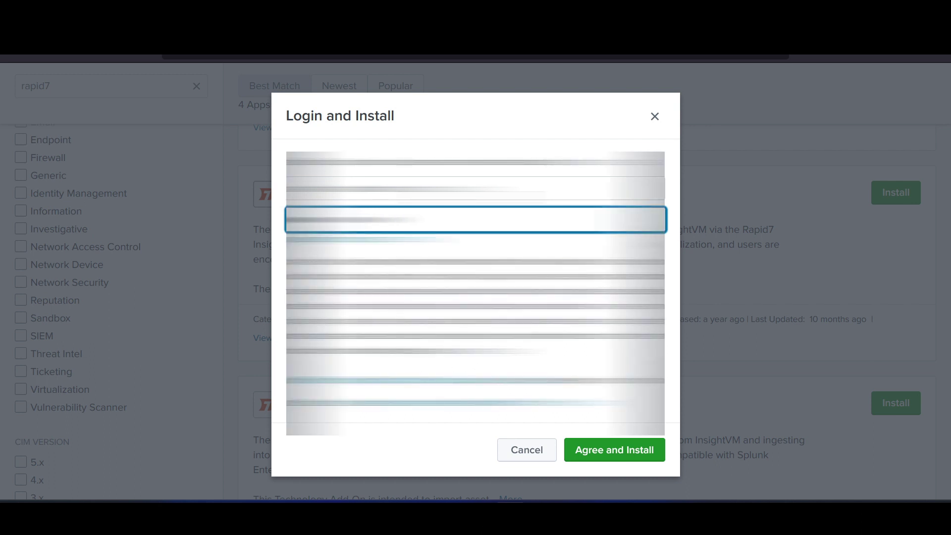
{"action": "type", "text": "a"}
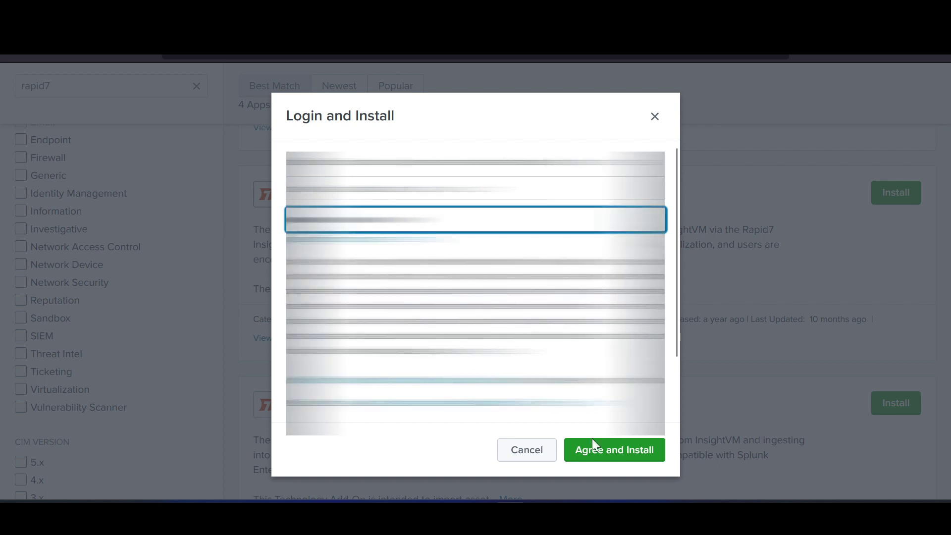
{"action": "left_click", "coordinate": [609, 452]}
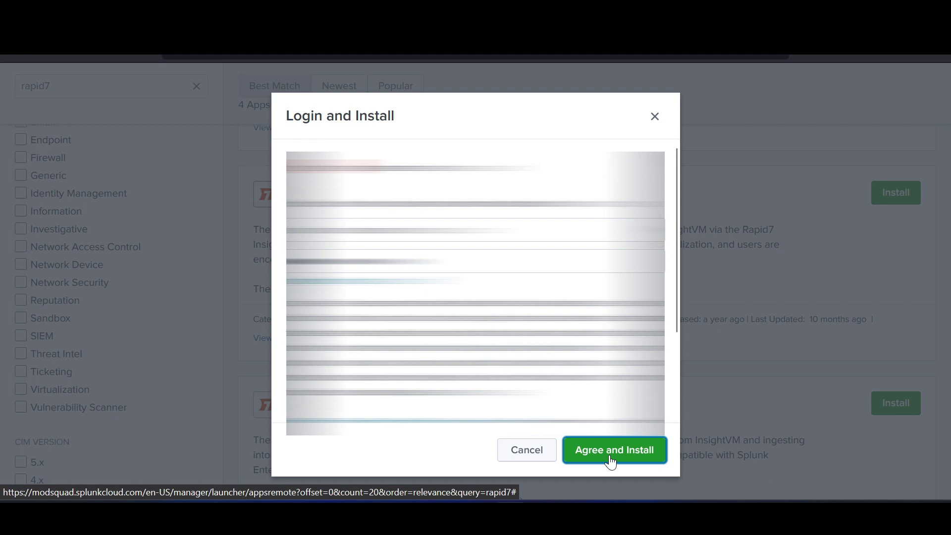
Re-enter the Splunk.com account password, accept the license and finish installing the Rapid7 InsightVM Technology Add-On
{"action": "left_click", "coordinate": [292, 261]}
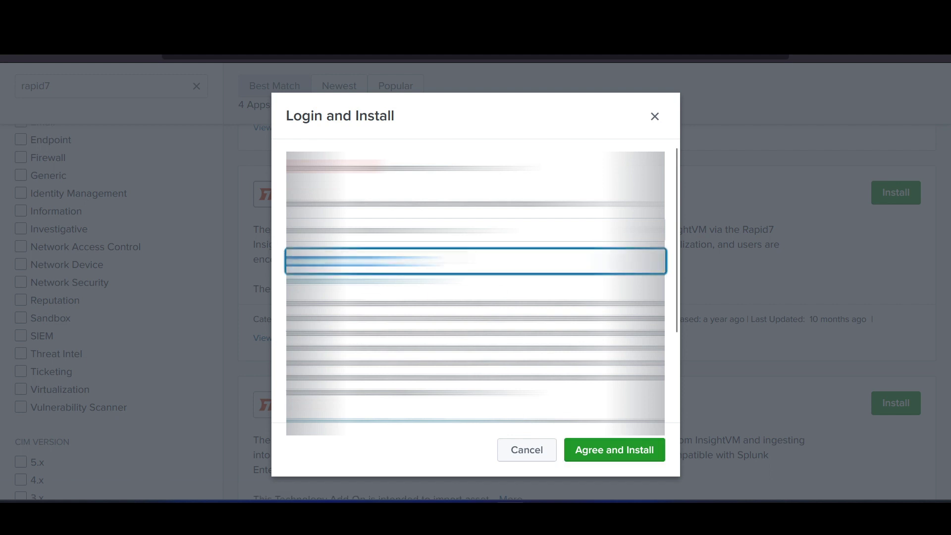
{"action": "key", "text": "BackSpace"}
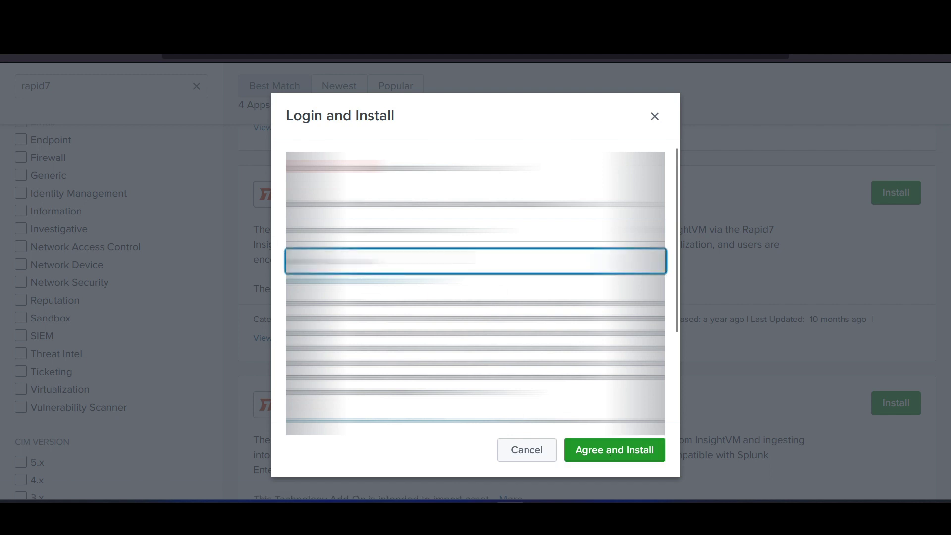
{"action": "key", "text": "ctrl+v"}
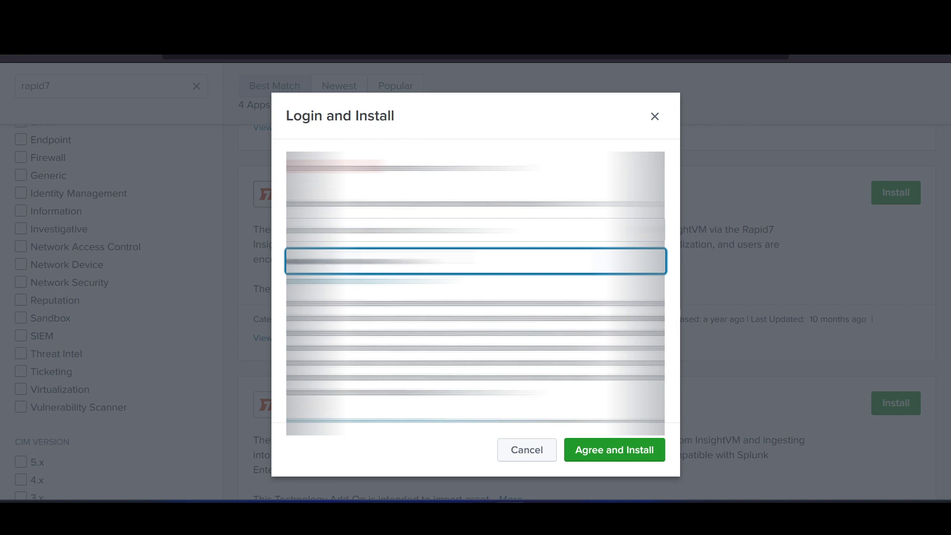
{"action": "left_click", "coordinate": [631, 455]}
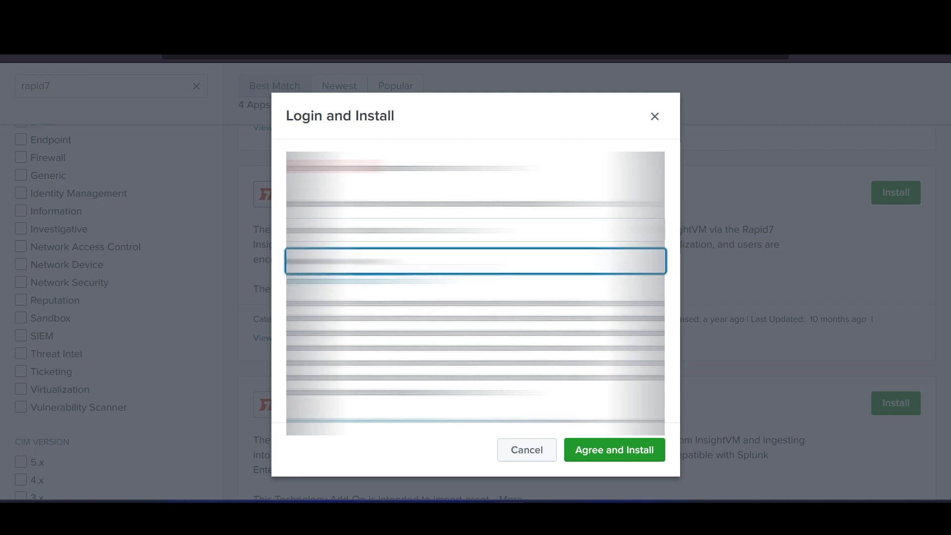
{"action": "left_click", "coordinate": [639, 452]}
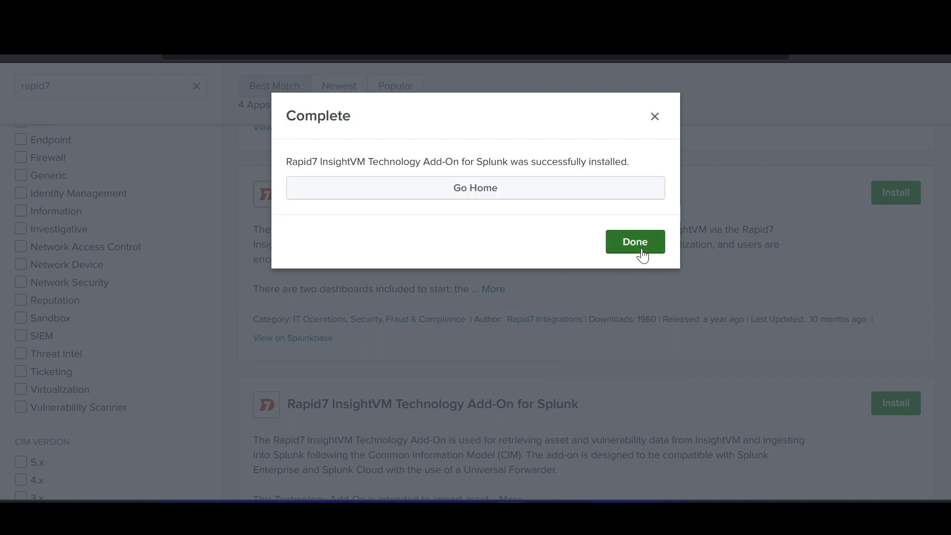
{"action": "left_click", "coordinate": [642, 253]}
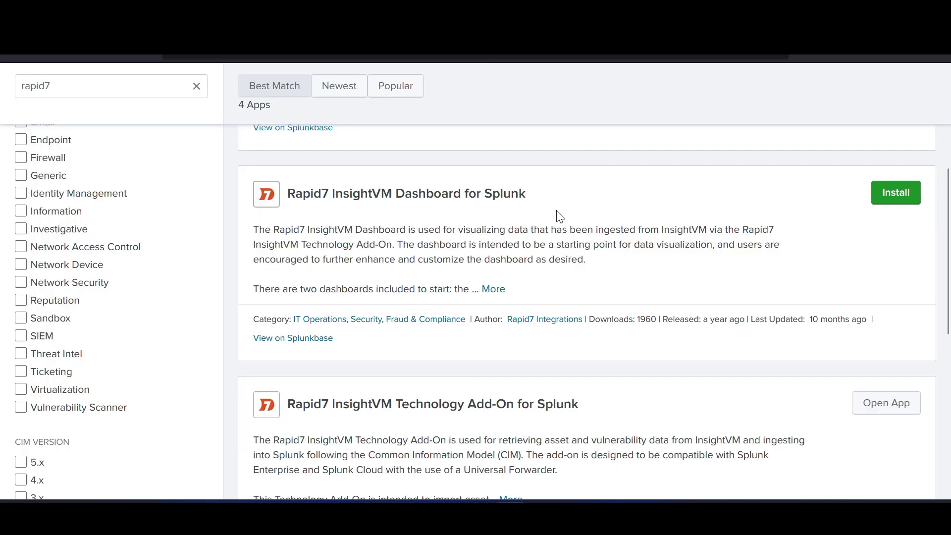
Install the Rapid7 InsightVM Dashboard for Splunk and return to the Splunk Cloud home page
{"action": "left_click", "coordinate": [910, 194]}
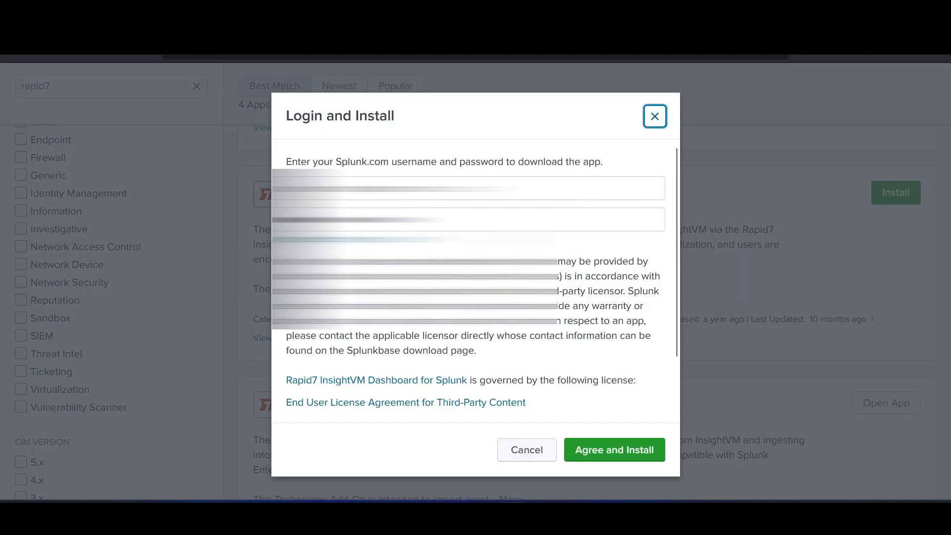
{"action": "key", "text": "Escape"}
{"action": "scroll", "coordinate": [148, 233], "scroll_direction": "up", "scroll_amount": 5}
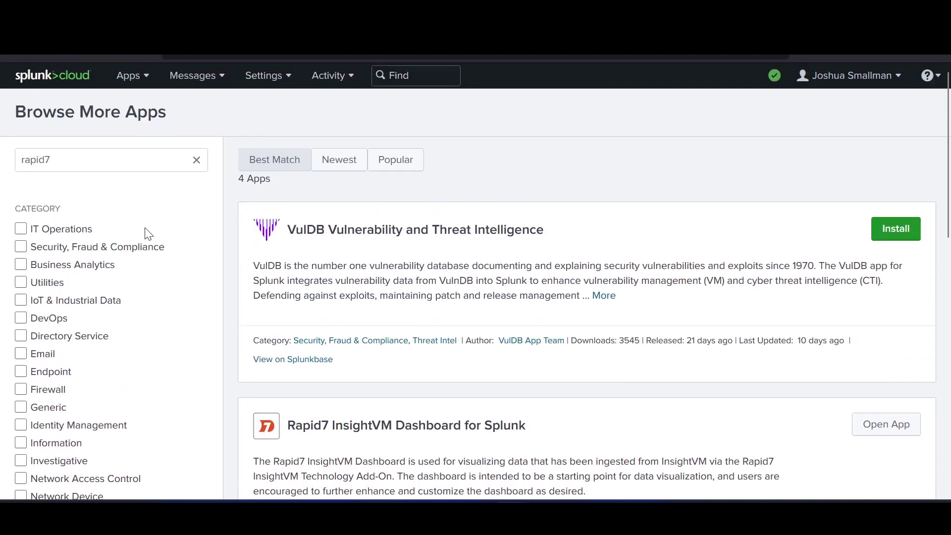
{"action": "left_click", "coordinate": [29, 78]}
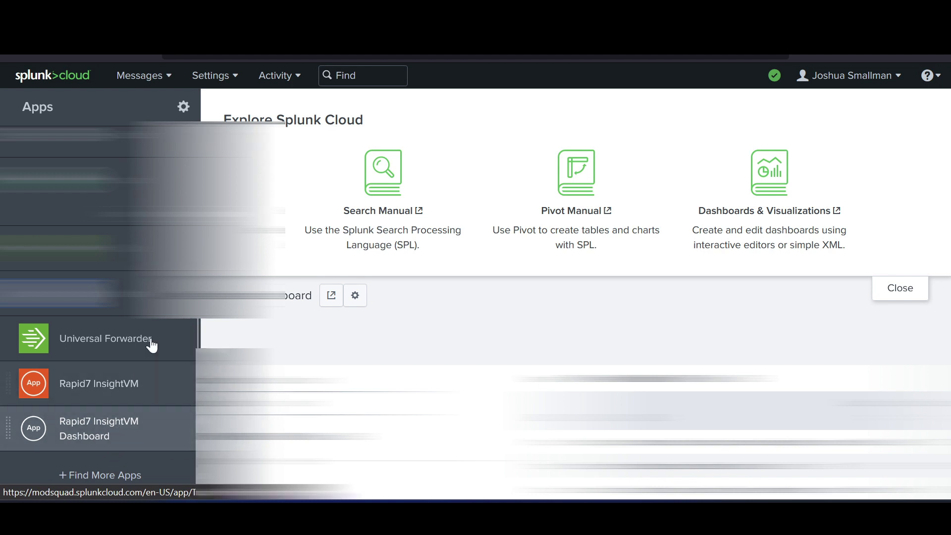
Open the Indexes settings and look through the list of existing indexes
{"action": "left_click", "coordinate": [225, 79]}
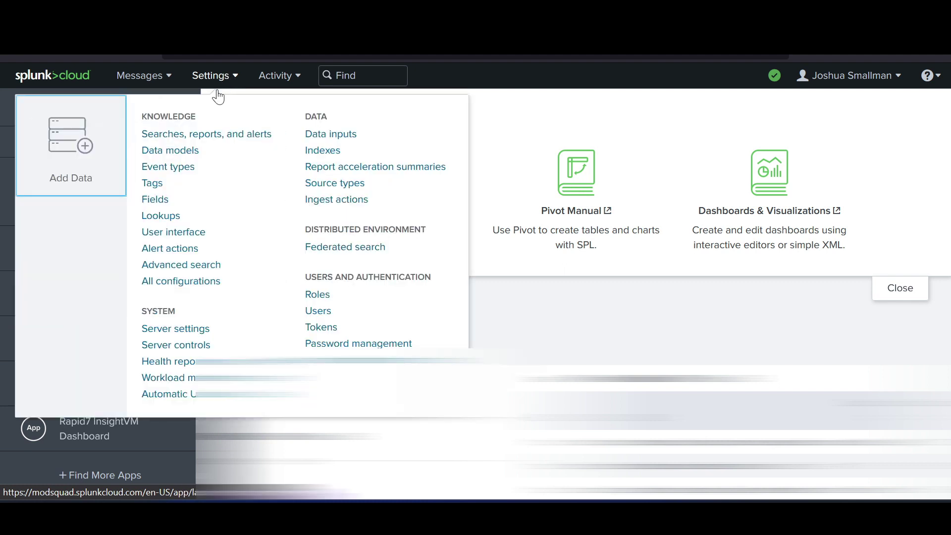
{"action": "left_click", "coordinate": [317, 157]}
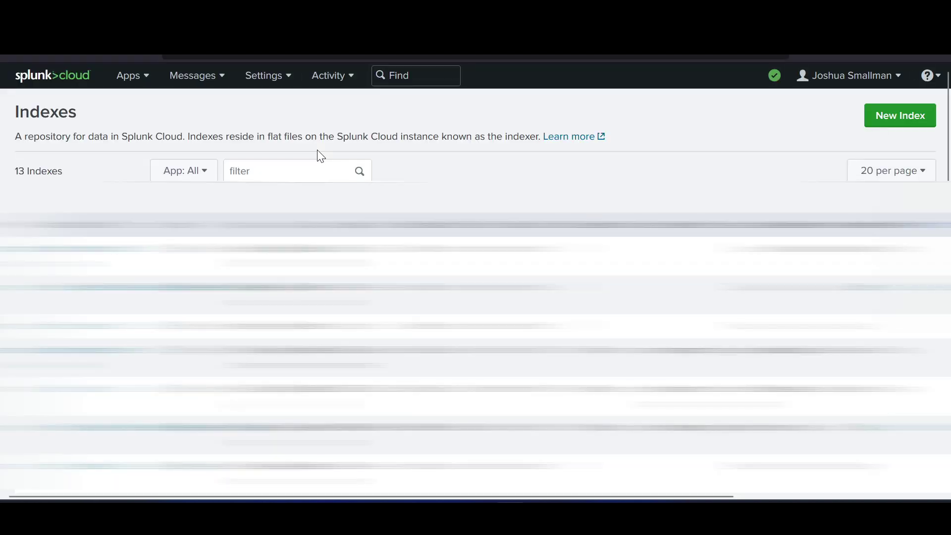
{"action": "scroll", "coordinate": [476, 278], "scroll_direction": "down", "scroll_amount": 5}
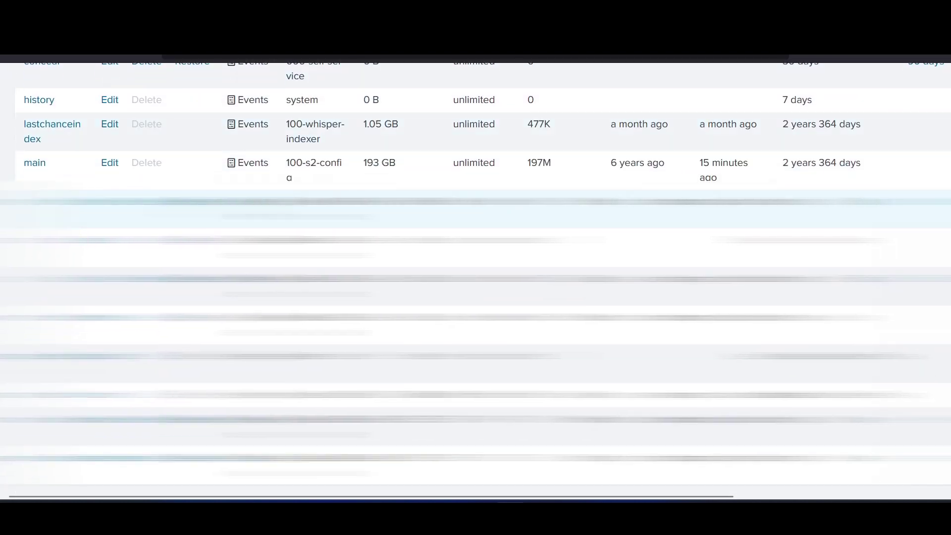
{"action": "scroll", "coordinate": [475, 278], "scroll_direction": "up", "scroll_amount": 1}
{"action": "scroll", "coordinate": [476, 277], "scroll_direction": "down", "scroll_amount": 5}
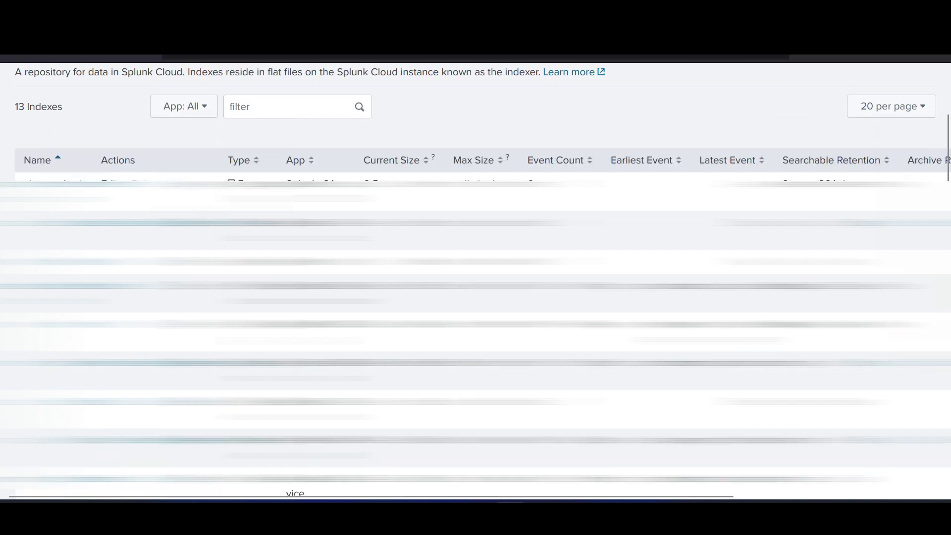
{"action": "scroll", "coordinate": [476, 277], "scroll_direction": "up", "scroll_amount": 5}
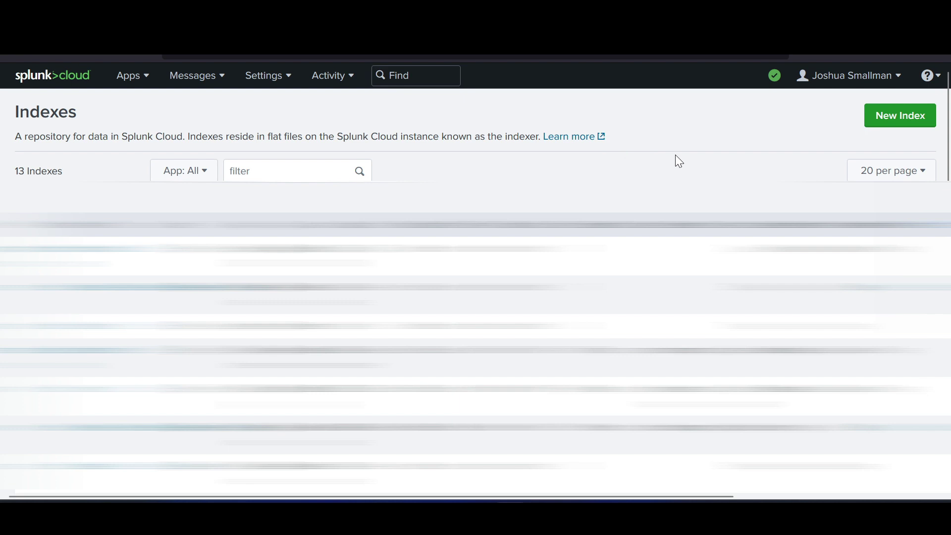
Start a new events index named rapid7 with a max raw data size of 0 GB
{"action": "left_click", "coordinate": [905, 128]}
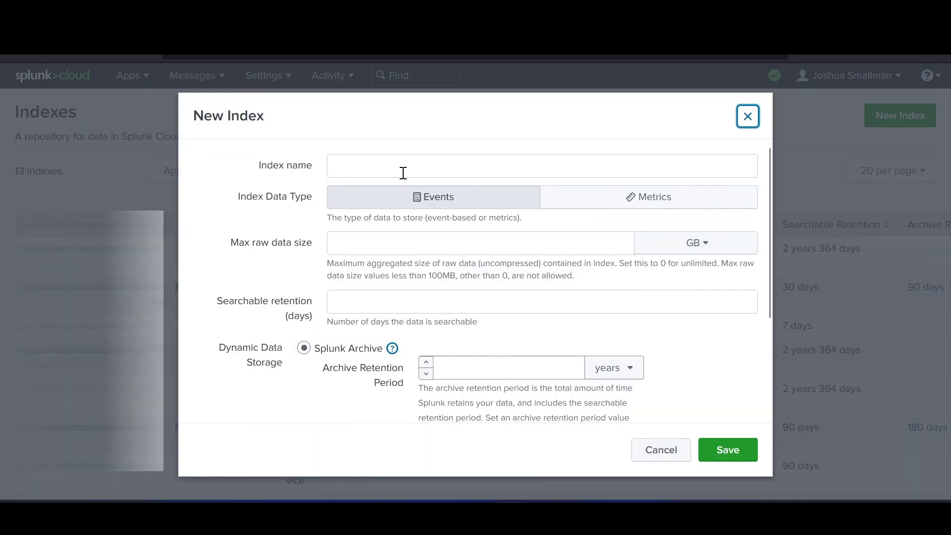
{"action": "left_click", "coordinate": [403, 172]}
{"action": "type", "text": "r"}
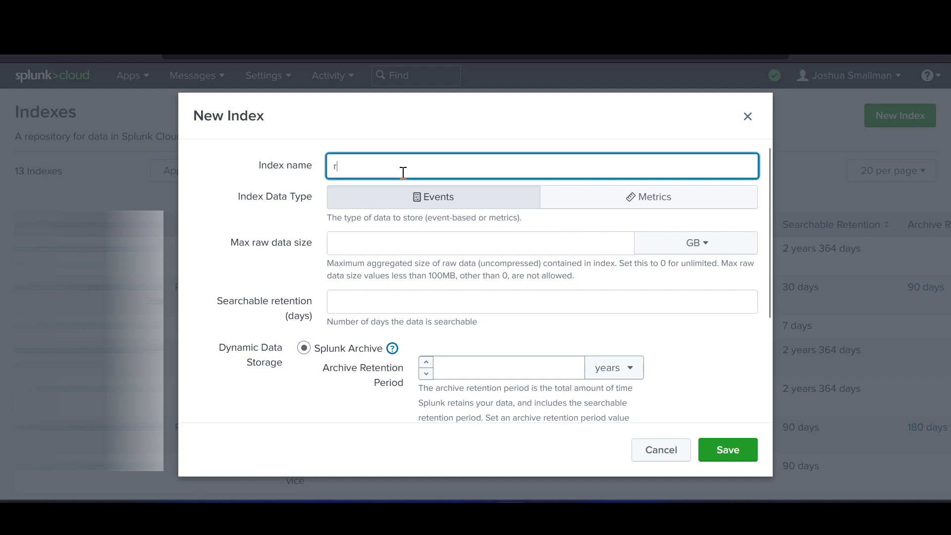
{"action": "type", "text": "apid7"}
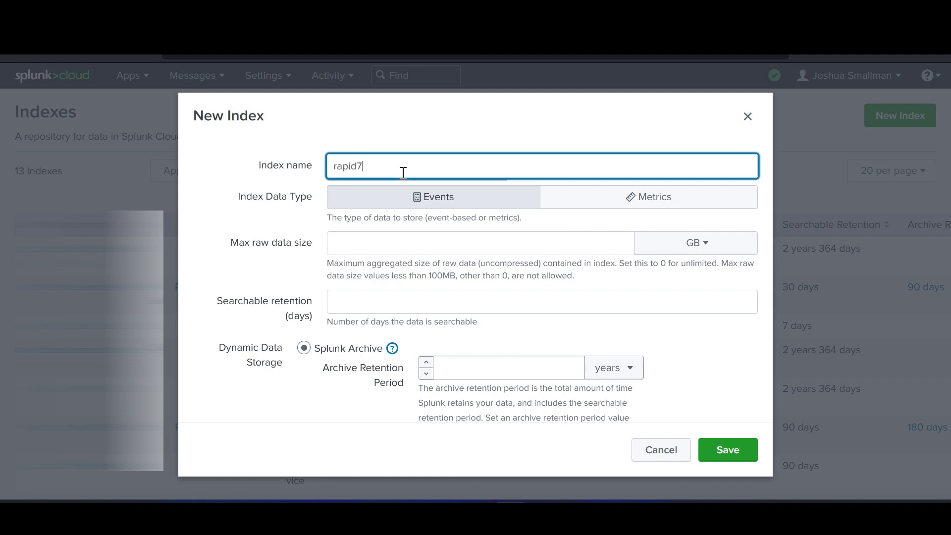
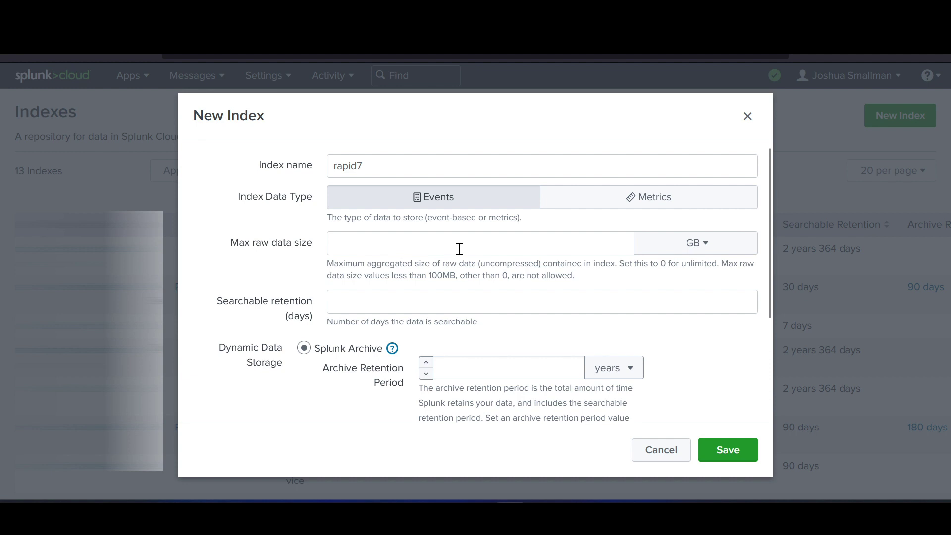
{"action": "left_click", "coordinate": [459, 248]}
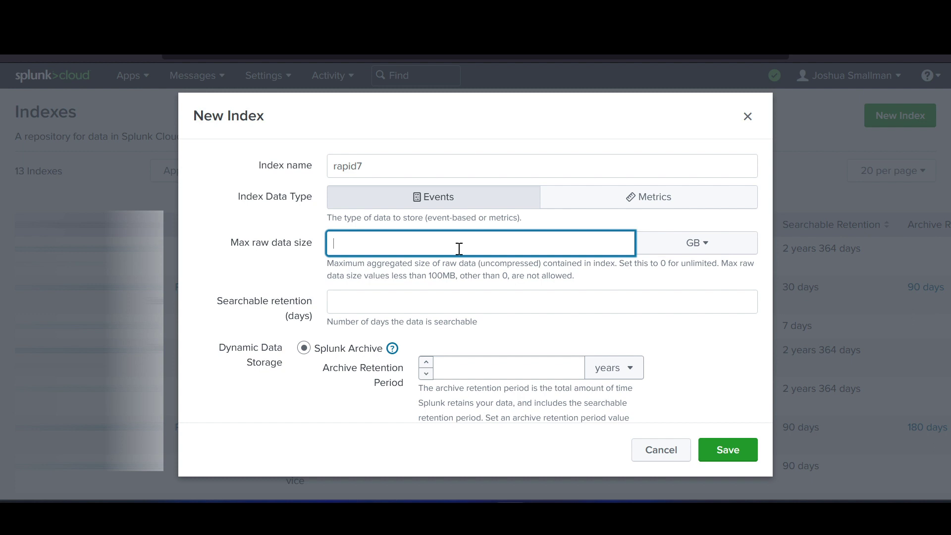
{"action": "type", "text": "0"}
{"action": "left_click", "coordinate": [247, 274]}
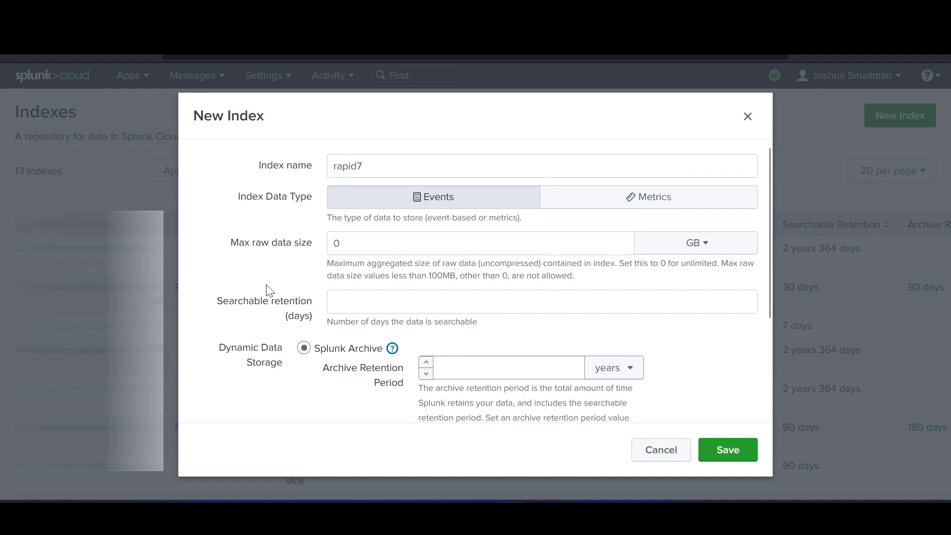
Set the index's searchable retention to 90 days and archive retention to 1 year, and save the new index
{"action": "scroll", "coordinate": [270, 291], "scroll_direction": "down", "scroll_amount": 1}
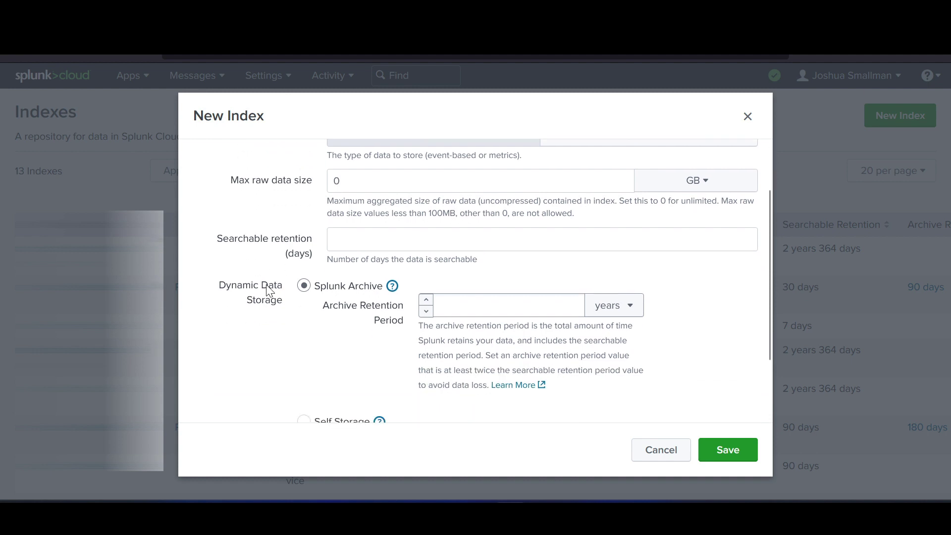
{"action": "left_click", "coordinate": [342, 239]}
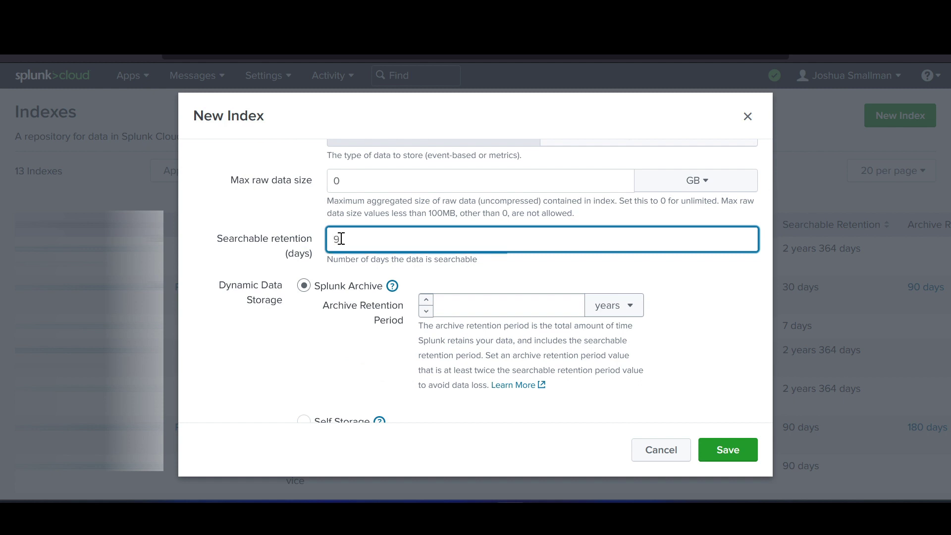
{"action": "type", "text": "90"}
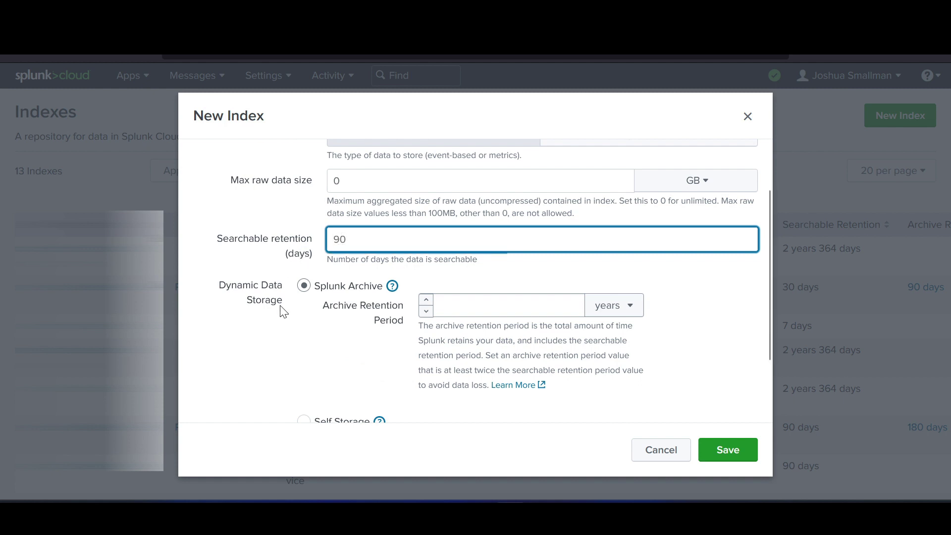
{"action": "left_click", "coordinate": [282, 347]}
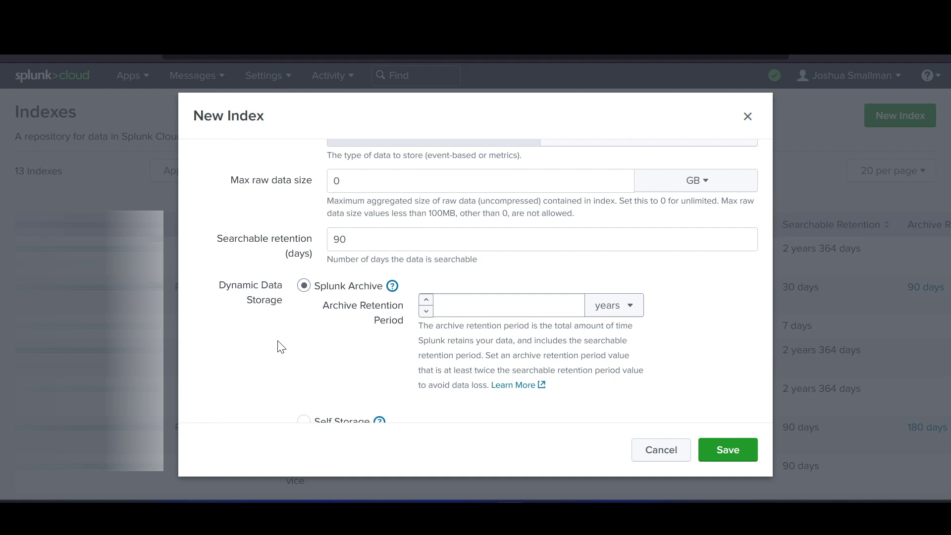
{"action": "left_click", "coordinate": [490, 312]}
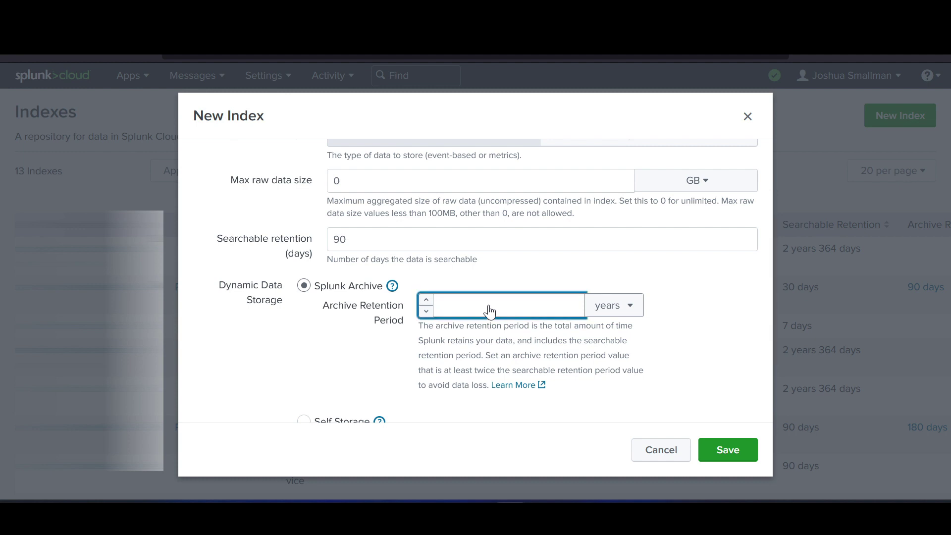
{"action": "type", "text": "1"}
{"action": "left_click", "coordinate": [675, 270]}
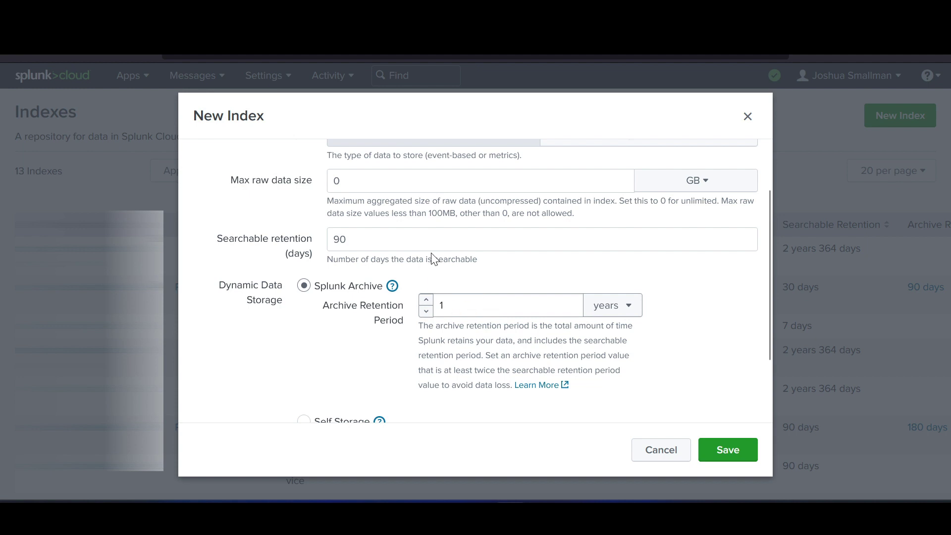
{"action": "scroll", "coordinate": [414, 260], "scroll_direction": "down", "scroll_amount": 2}
{"action": "scroll", "coordinate": [388, 340], "scroll_direction": "up", "scroll_amount": 4}
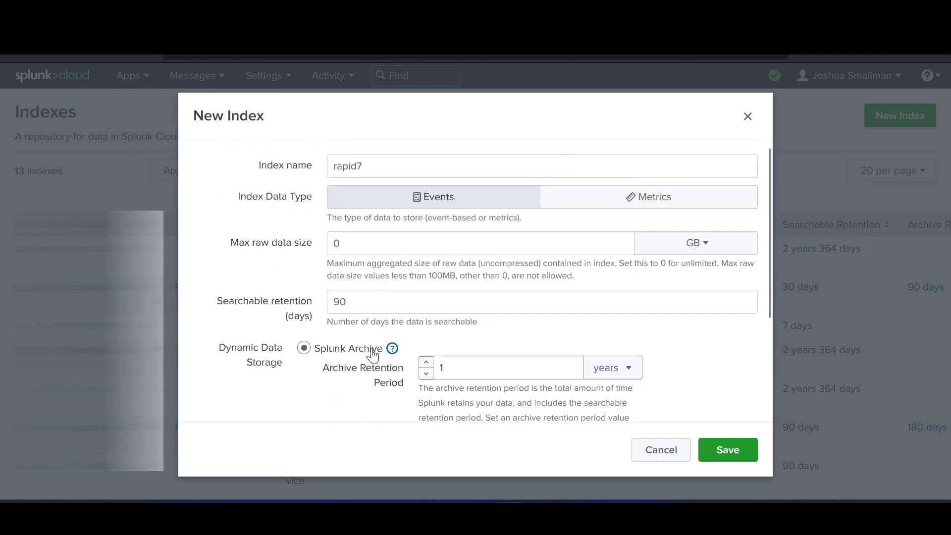
{"action": "scroll", "coordinate": [373, 356], "scroll_direction": "down", "scroll_amount": 2}
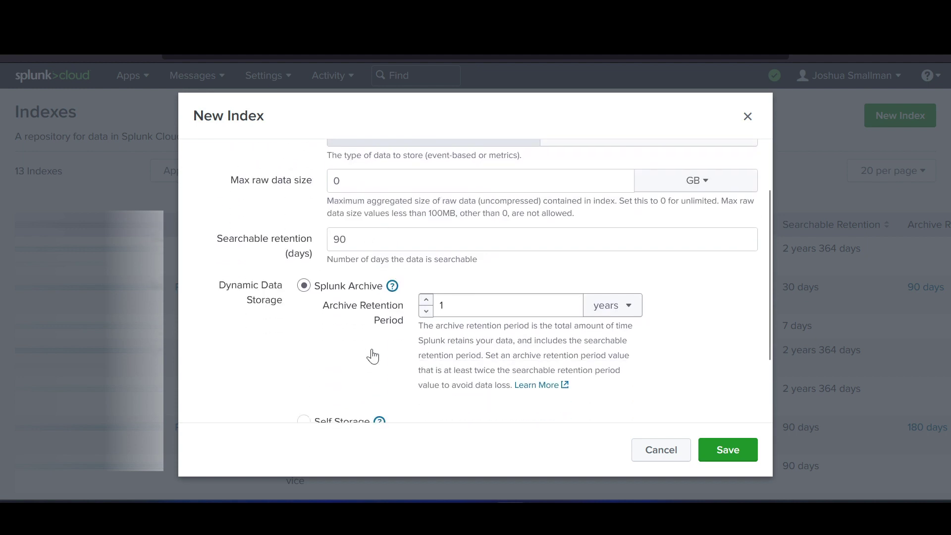
{"action": "left_click", "coordinate": [722, 458]}
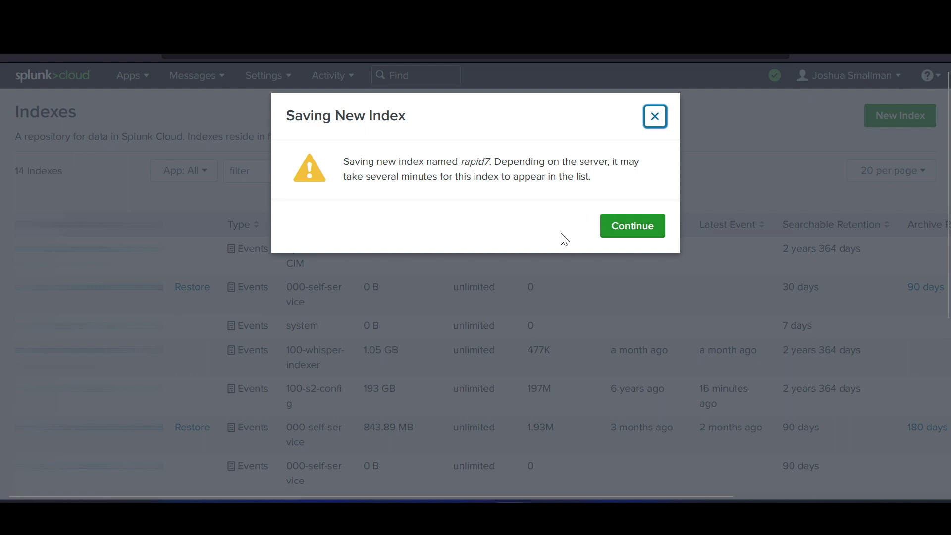
{"action": "left_click", "coordinate": [617, 228]}
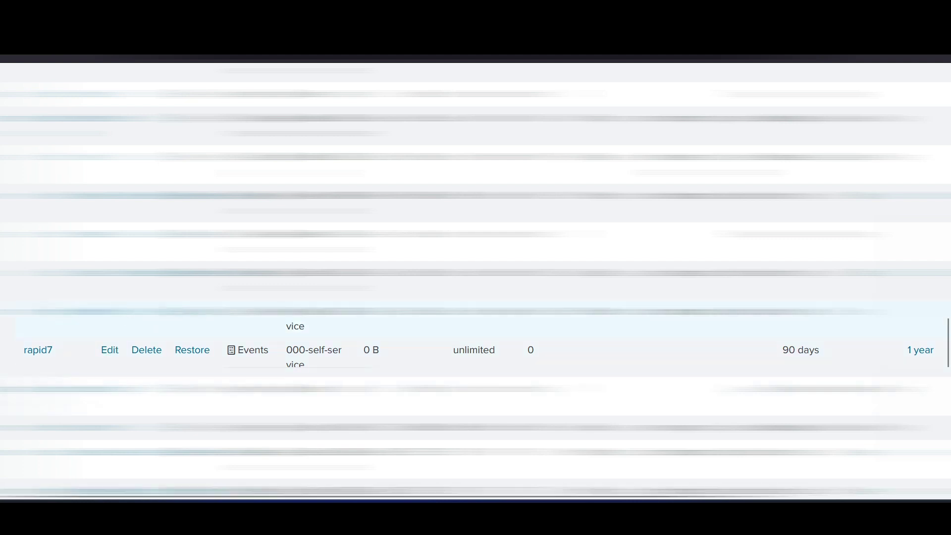
Restart Splunk from the server controls and sign back in to Splunk Cloud
{"action": "left_click", "coordinate": [64, 79]}
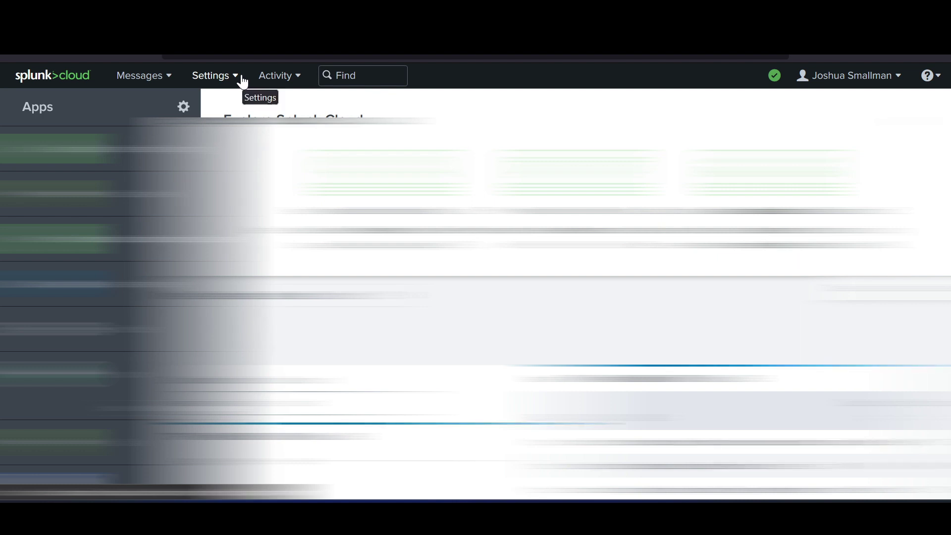
{"action": "left_click", "coordinate": [242, 80]}
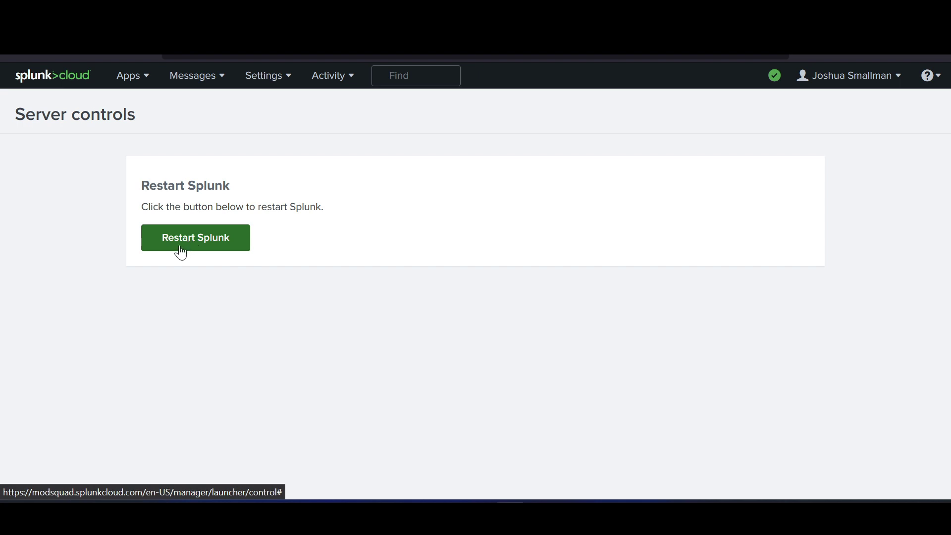
{"action": "left_click", "coordinate": [194, 243]}
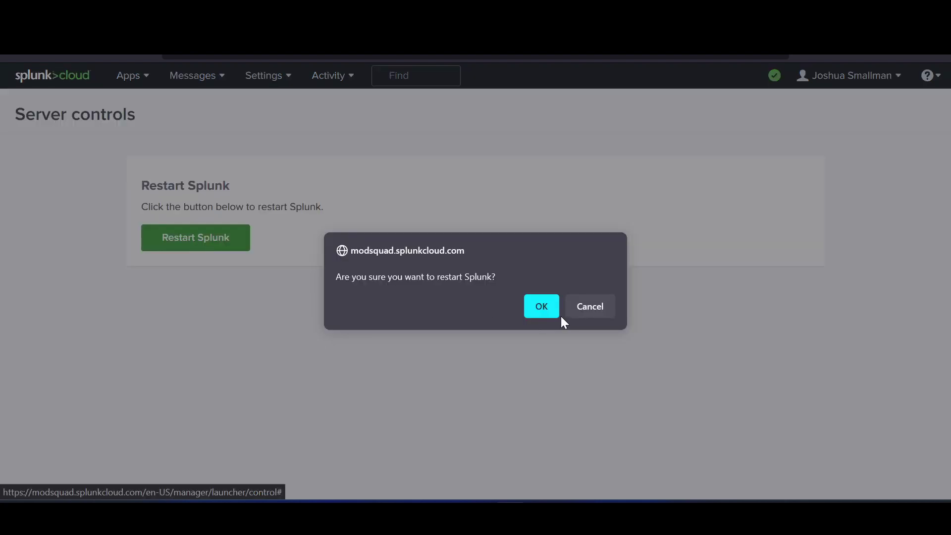
{"action": "left_click", "coordinate": [548, 308]}
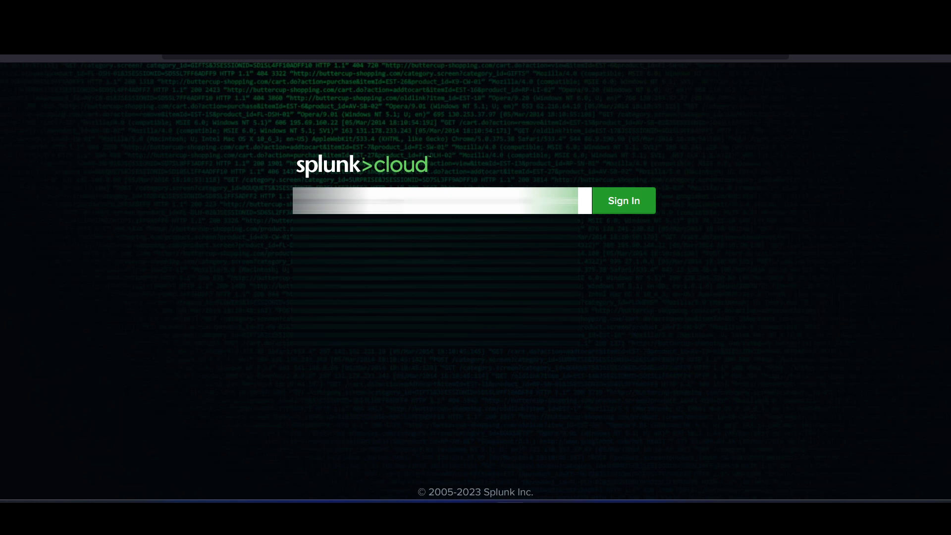
{"action": "key", "text": "Return"}
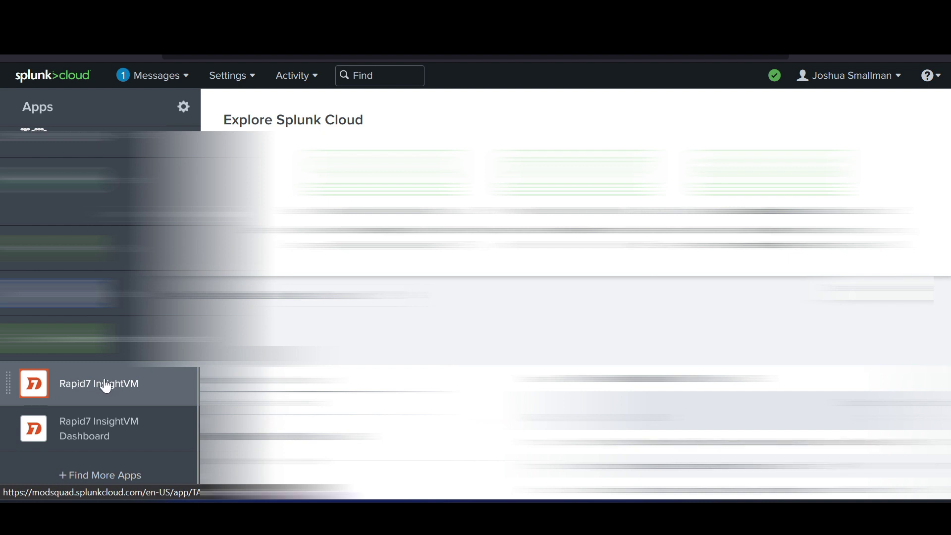
Open the account configuration of the Rapid7 InsightVM add-on and start adding an account
{"action": "left_click", "coordinate": [87, 433]}
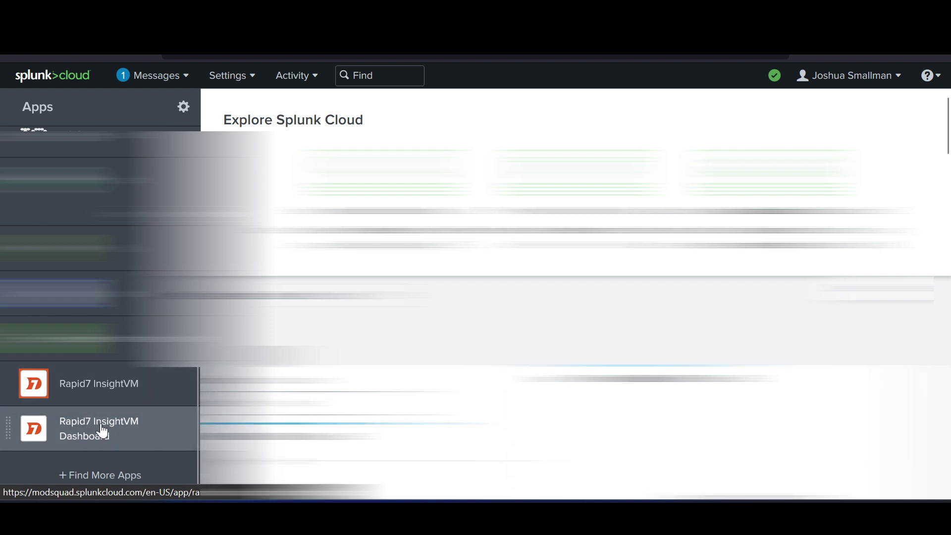
{"action": "left_click", "coordinate": [98, 390]}
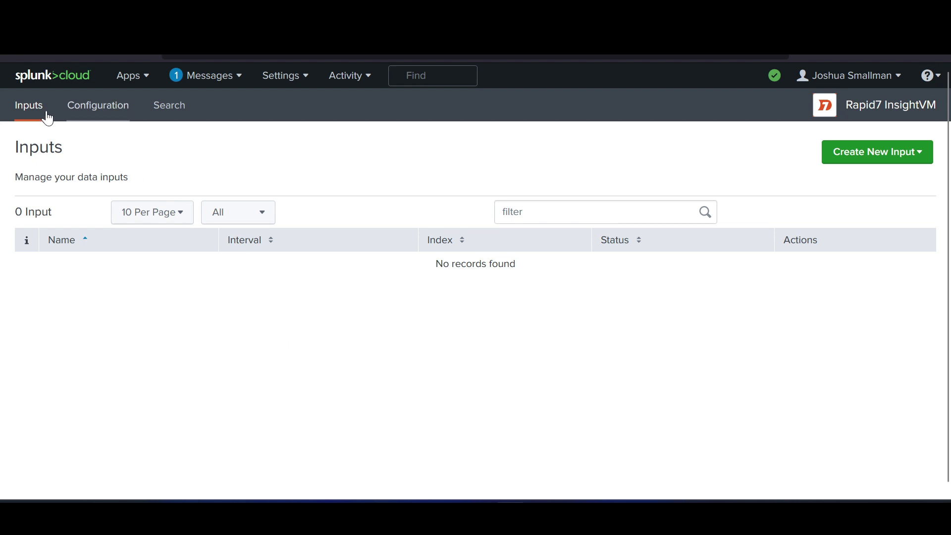
{"action": "left_click", "coordinate": [84, 111]}
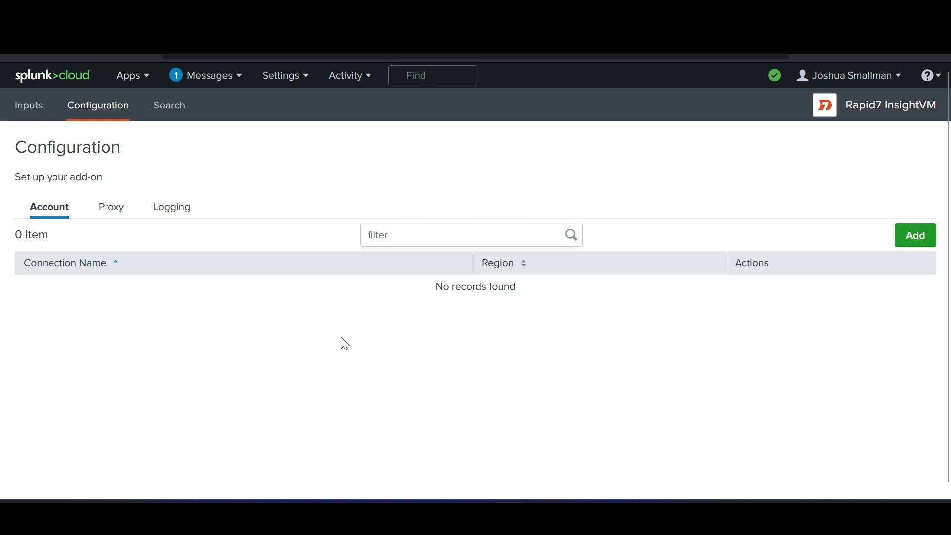
{"action": "left_click", "coordinate": [925, 239]}
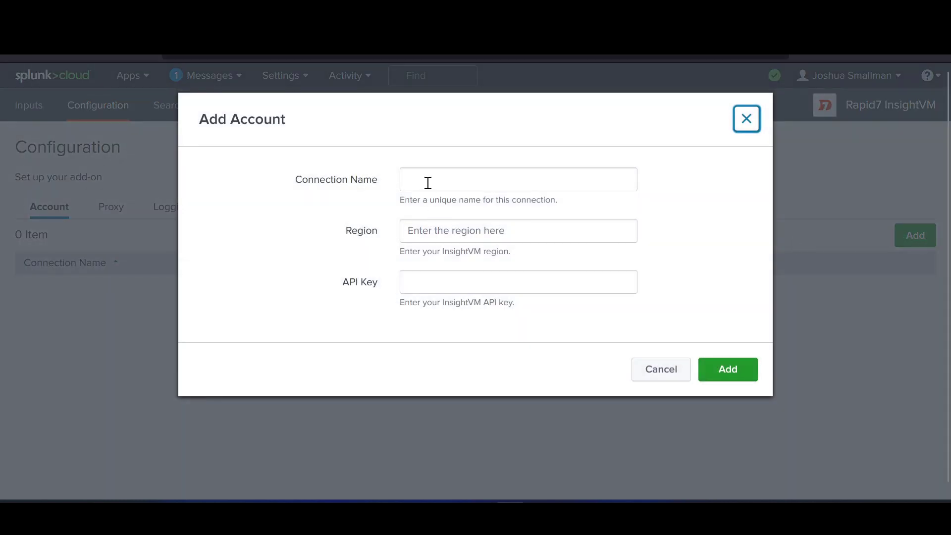
{"action": "left_click", "coordinate": [428, 181]}
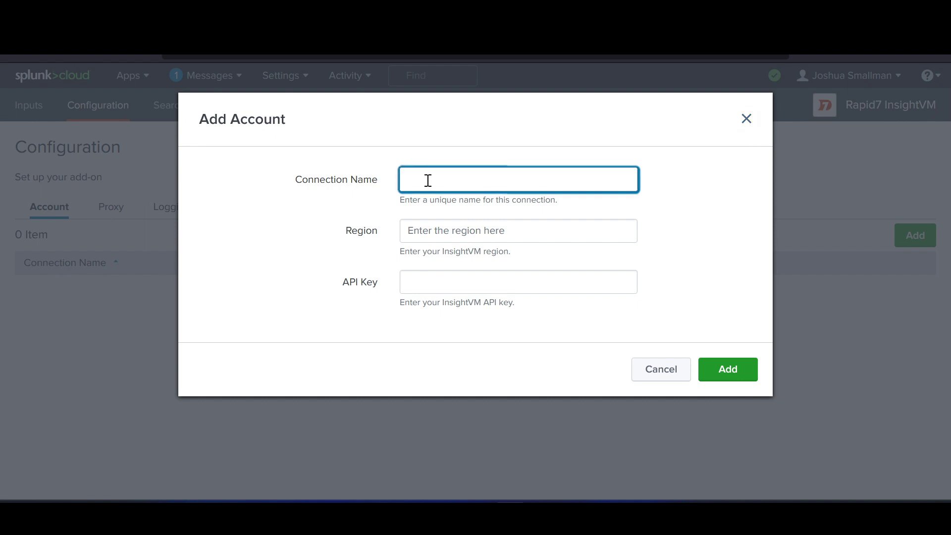
{"action": "type", "text": "rapid"}
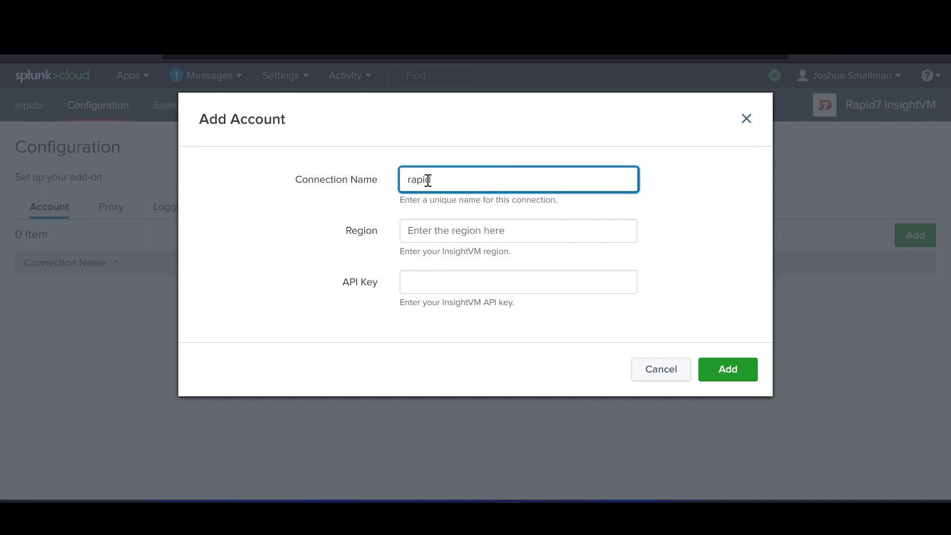
{"action": "type", "text": "_new"}
{"action": "left_click", "coordinate": [419, 237]}
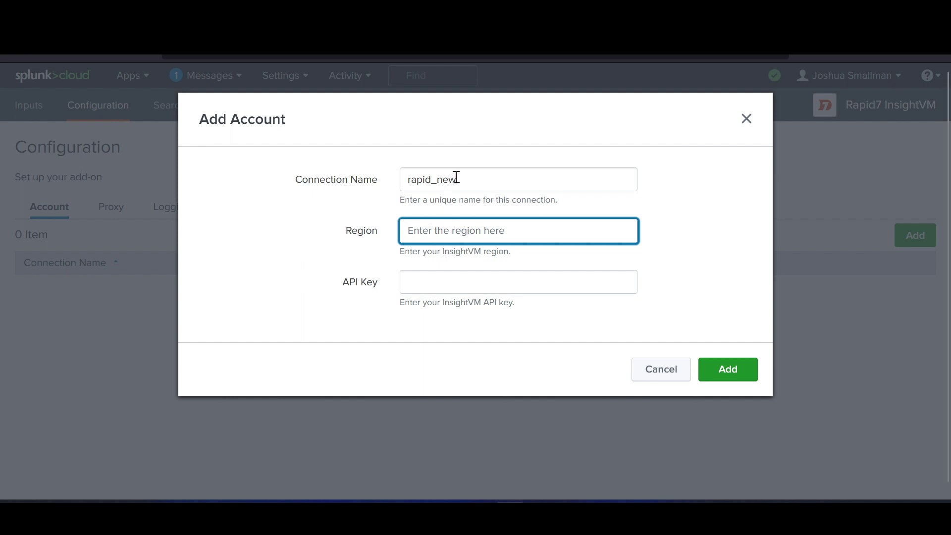
{"action": "left_click_drag", "start_coordinate": [456, 180], "coordinate": [440, 179]}
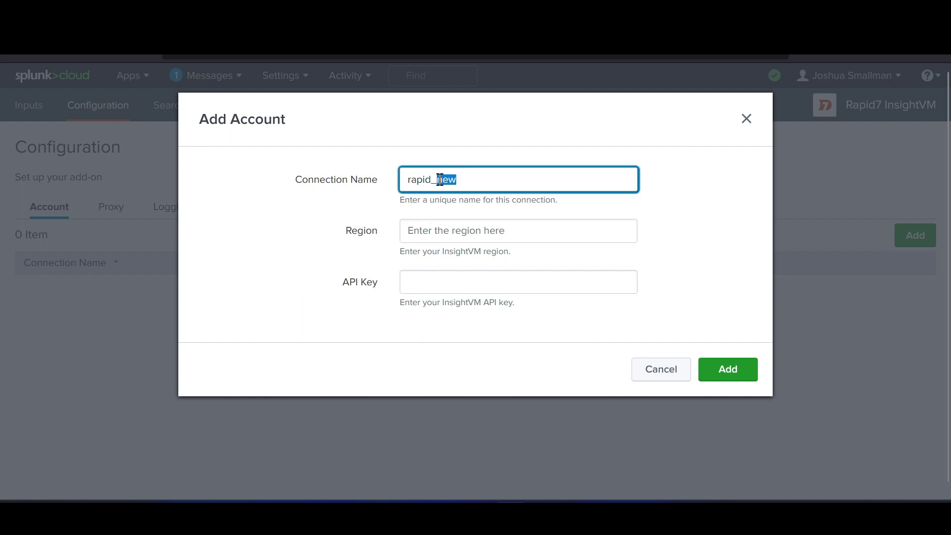
{"action": "key", "text": "BackSpace"}
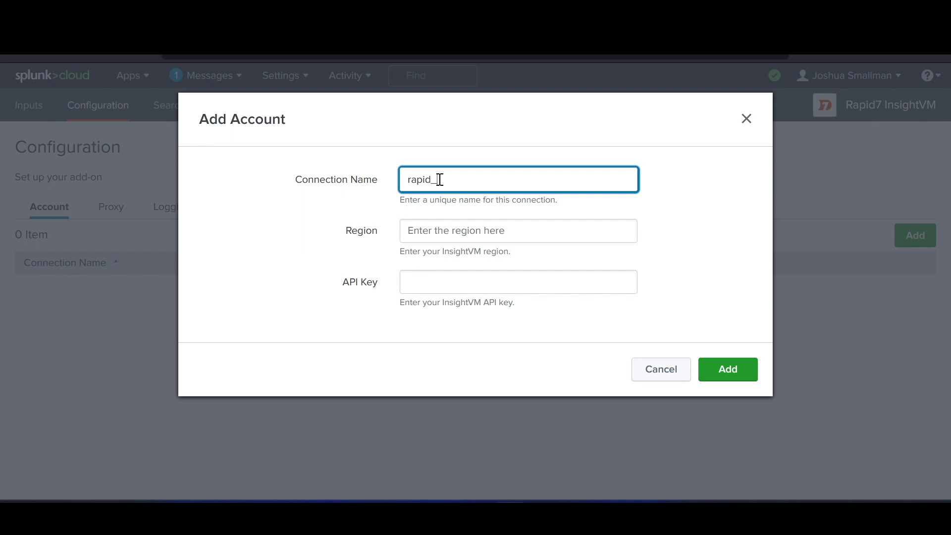
{"action": "key", "text": "BackSpace"}
{"action": "key", "text": "BackSpace"}
{"action": "key", "text": "BackSpace"}
{"action": "key", "text": "BackSpace"}
{"action": "key", "text": "BackSpace"}
Name the connection rapid7_connection, paste the InsightVM API key and add the account
{"action": "type", "text": "rapid7_connect"}
{"action": "left_click", "coordinate": [274, 223]}
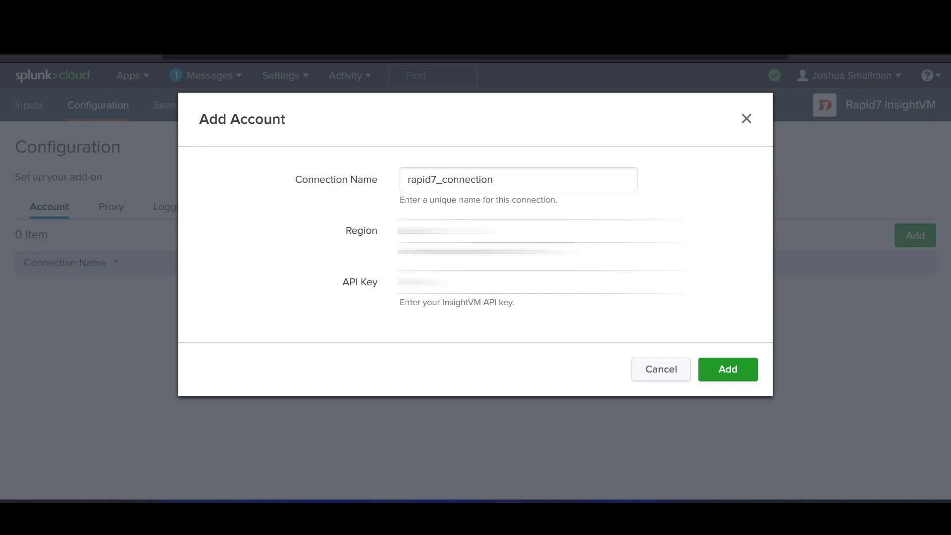
{"action": "left_click", "coordinate": [501, 285]}
{"action": "key", "text": "ctrl+v"}
{"action": "left_click", "coordinate": [454, 337]}
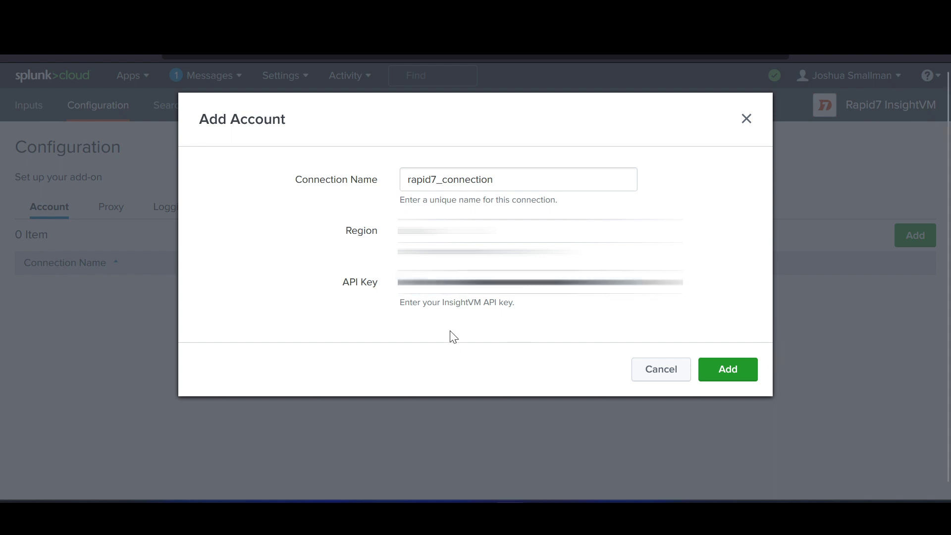
{"action": "left_click", "coordinate": [737, 367]}
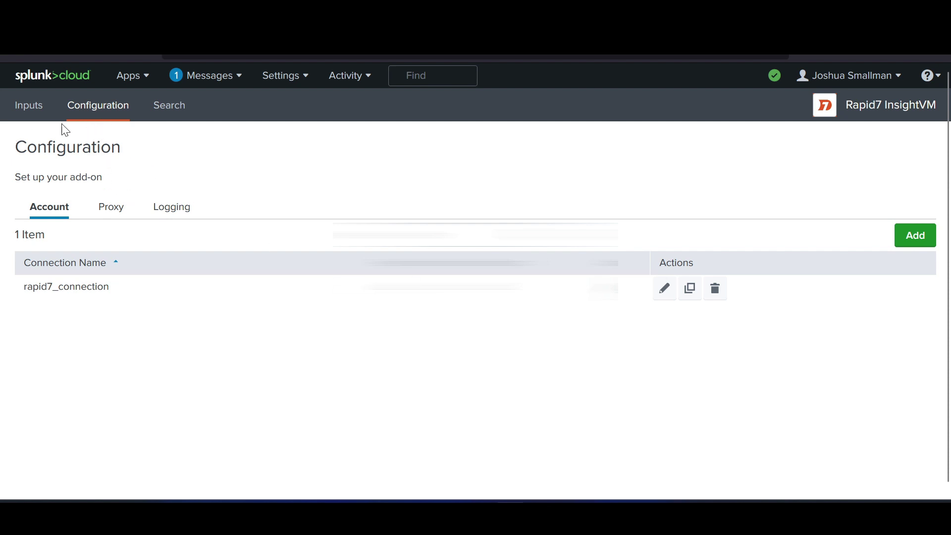
Start a new InsightVM Asset Import data input and name it "InsightVM Asset Import", copied from the dialog title
{"action": "left_click", "coordinate": [36, 110]}
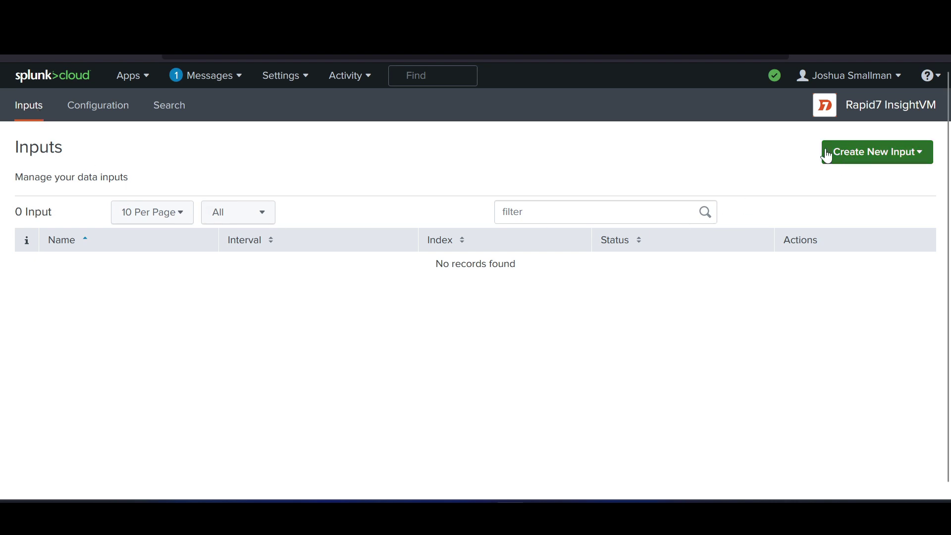
{"action": "left_click", "coordinate": [857, 160]}
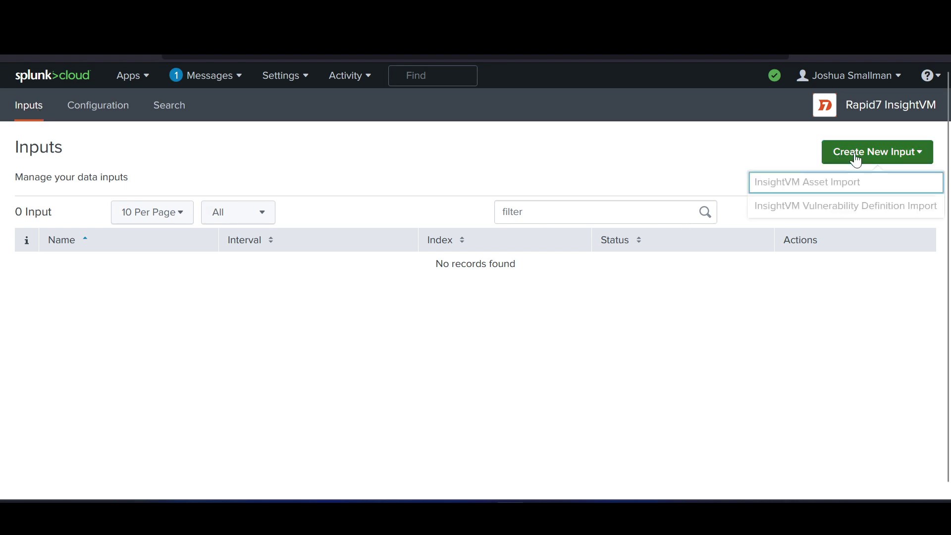
{"action": "left_click", "coordinate": [846, 187]}
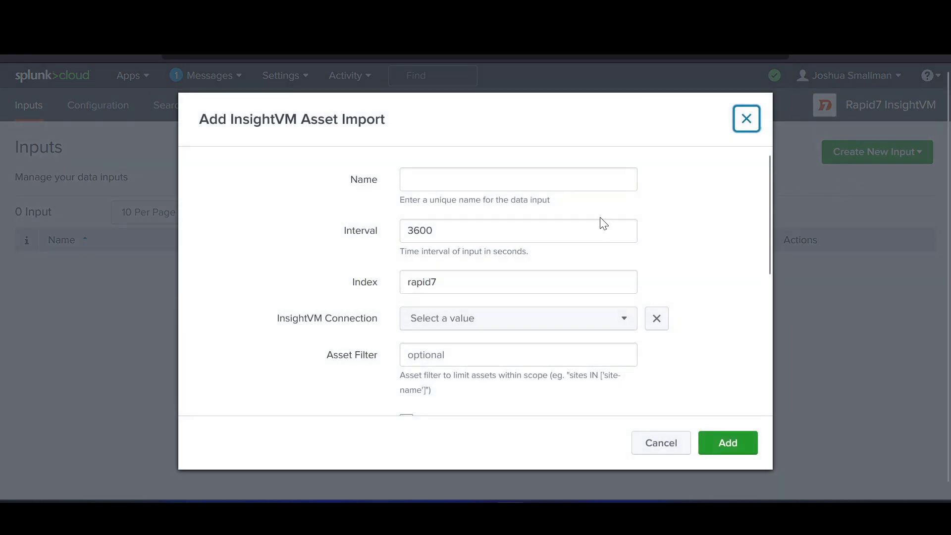
{"action": "left_click_drag", "start_coordinate": [393, 126], "coordinate": [230, 125]}
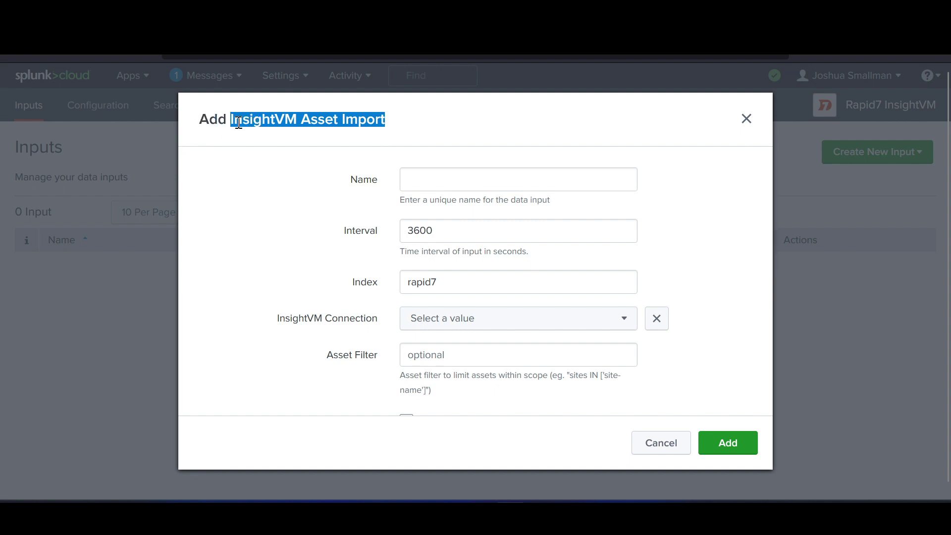
{"action": "right_click", "coordinate": [239, 123]}
{"action": "left_click", "coordinate": [263, 141]}
{"action": "left_click", "coordinate": [415, 180]}
{"action": "right_click", "coordinate": [415, 179]}
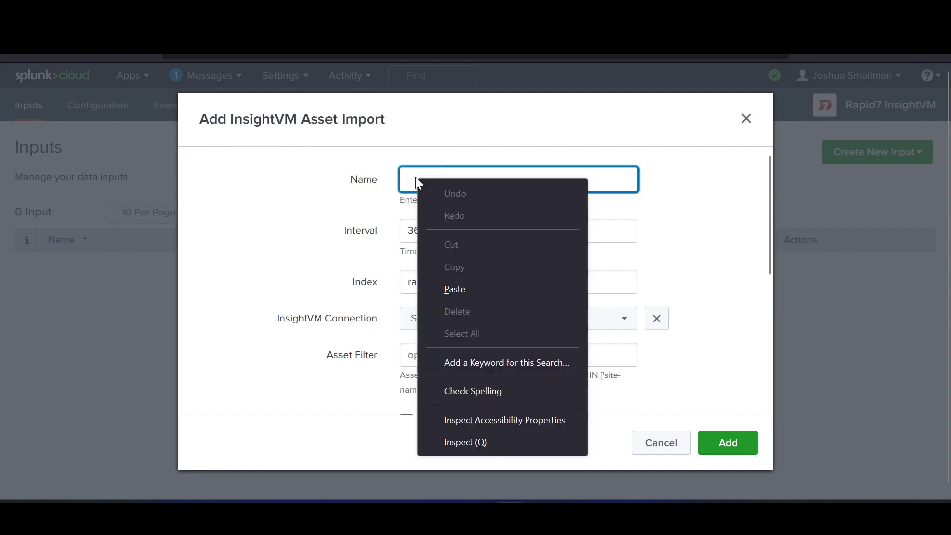
{"action": "left_click", "coordinate": [455, 289]}
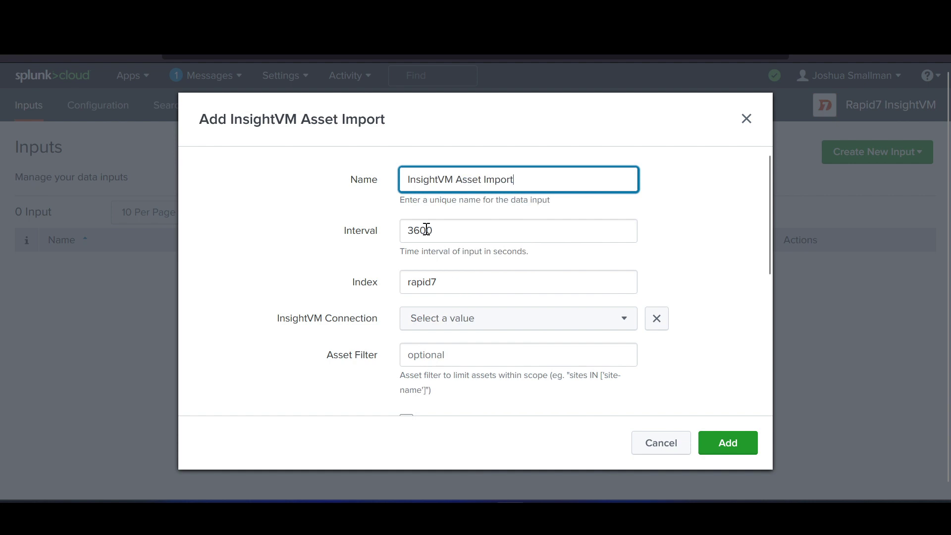
Remove the spaces from the asset import input's name so it reads InsightVMAssetImport
{"action": "left_click", "coordinate": [456, 180]}
{"action": "key", "text": "BackSpace"}
{"action": "left_click", "coordinate": [482, 181]}
{"action": "key", "text": "BackSpace"}
{"action": "left_click", "coordinate": [331, 224]}
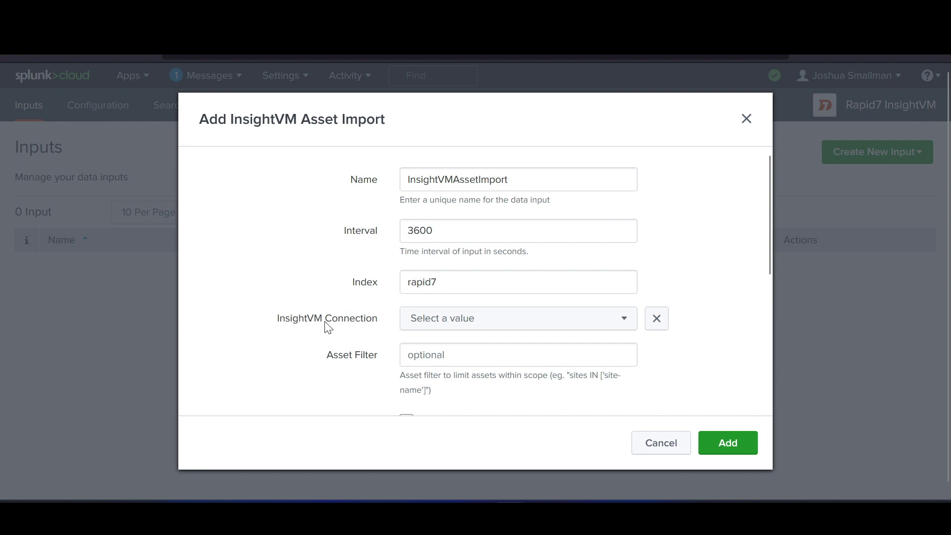
Set the asset import's InsightVM connection to rapid7_connection
{"action": "left_click", "coordinate": [450, 325]}
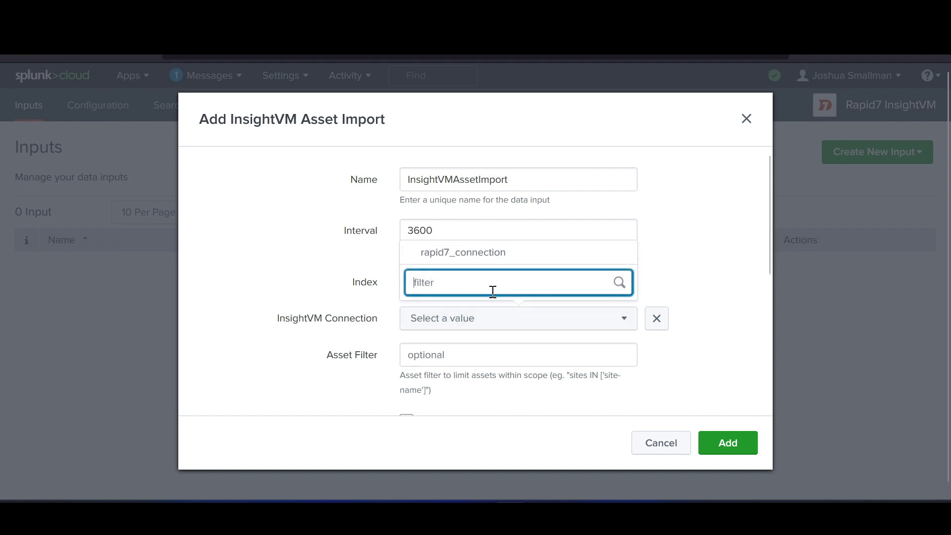
{"action": "type", "text": "ra"}
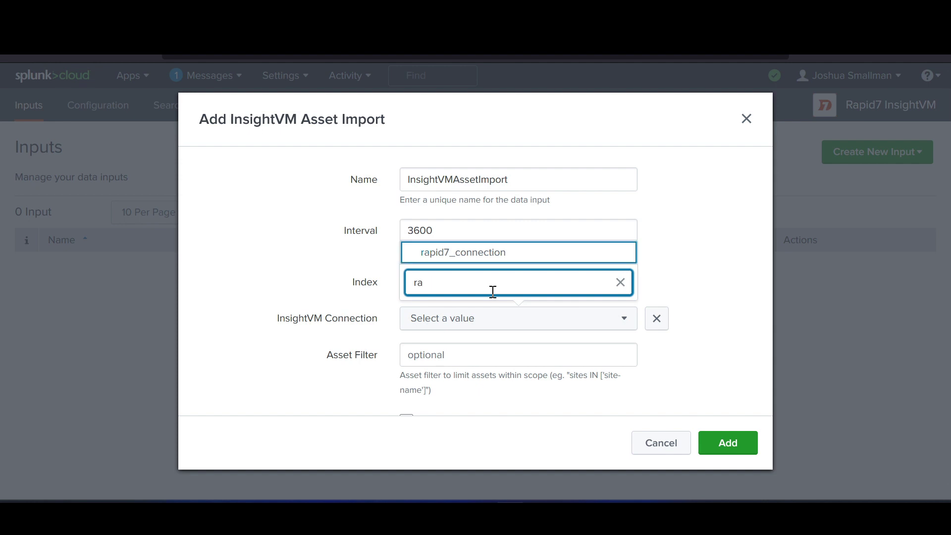
{"action": "left_click", "coordinate": [443, 255]}
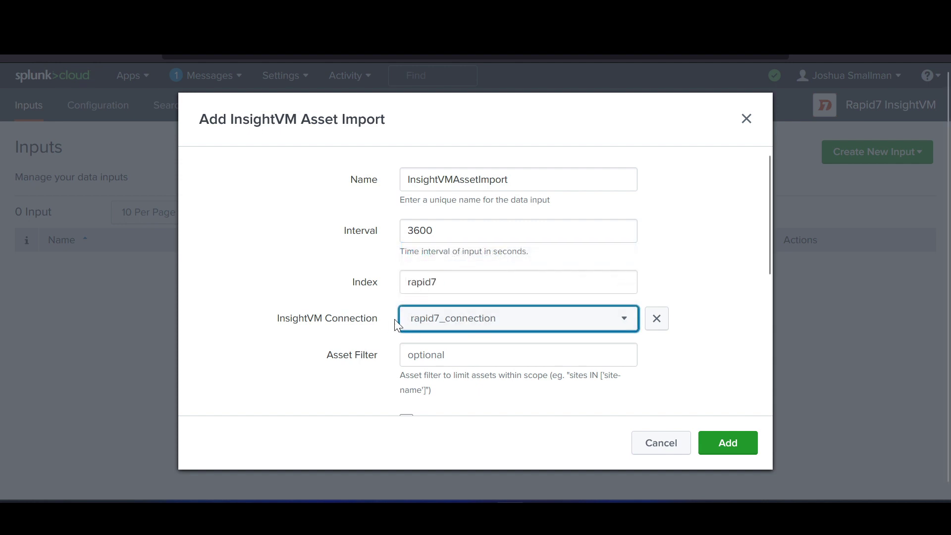
Enable the import of vulnerabilities for the asset import, leave the optional filters empty, and add the input
{"action": "scroll", "coordinate": [263, 338], "scroll_direction": "down", "scroll_amount": 1}
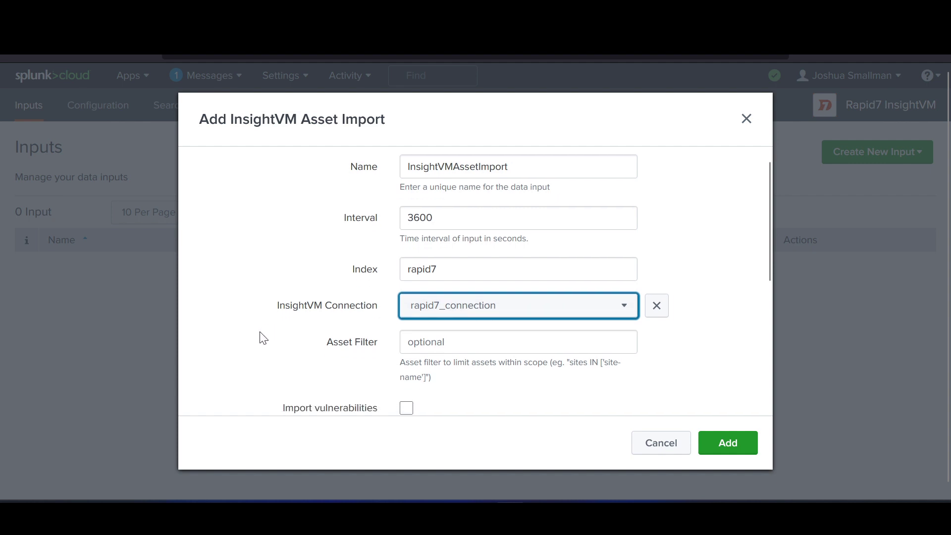
{"action": "scroll", "coordinate": [263, 338], "scroll_direction": "down", "scroll_amount": 1}
{"action": "scroll", "coordinate": [262, 339], "scroll_direction": "down", "scroll_amount": 1}
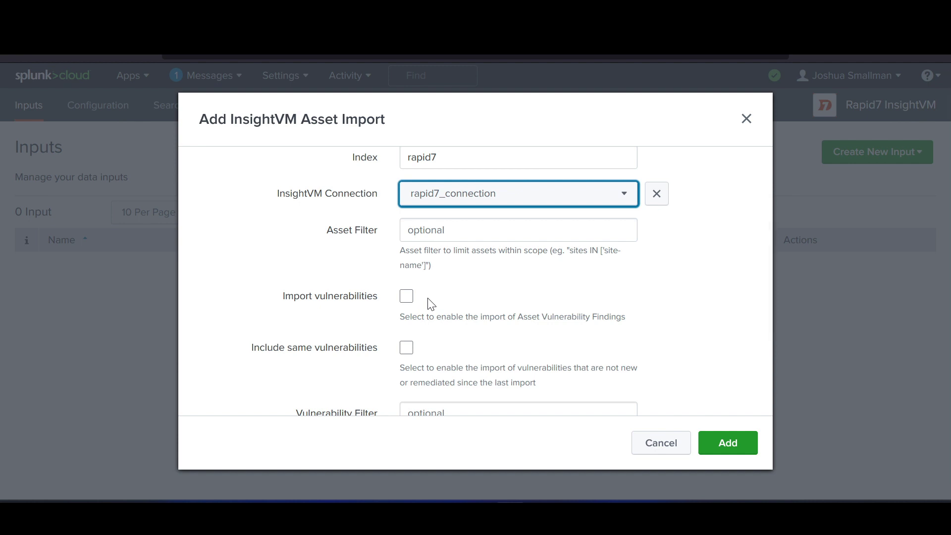
{"action": "scroll", "coordinate": [294, 246], "scroll_direction": "down", "scroll_amount": 2}
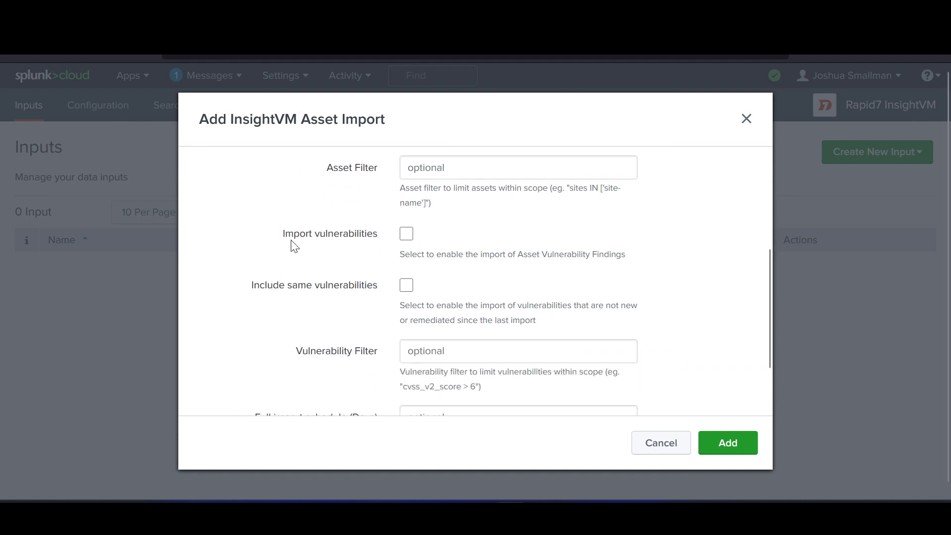
{"action": "left_click", "coordinate": [407, 234]}
{"action": "scroll", "coordinate": [273, 275], "scroll_direction": "down", "scroll_amount": 2}
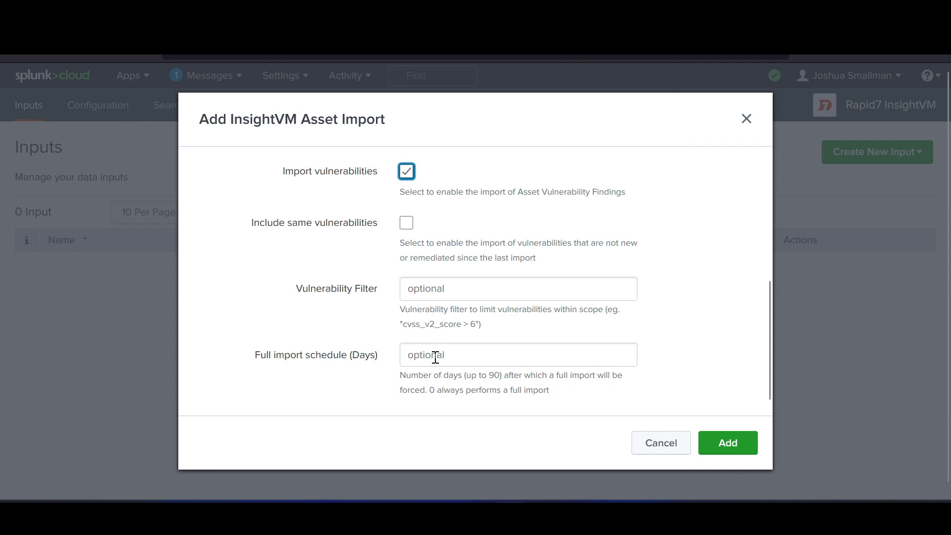
{"action": "left_click", "coordinate": [738, 449]}
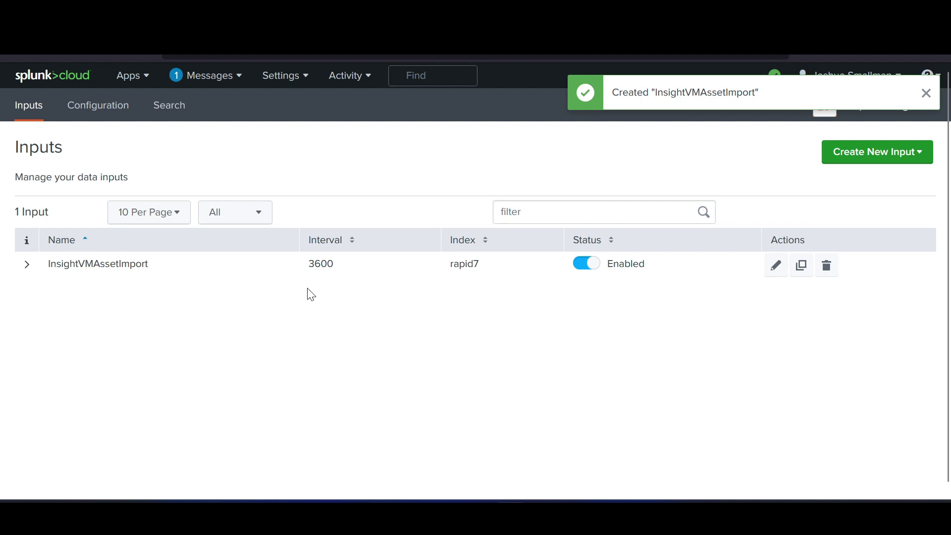
Start a new InsightVM Vulnerability Definition Import input and name it "InsightVM Vulnerability Definition", copied from the dialog title
{"action": "left_click", "coordinate": [900, 159]}
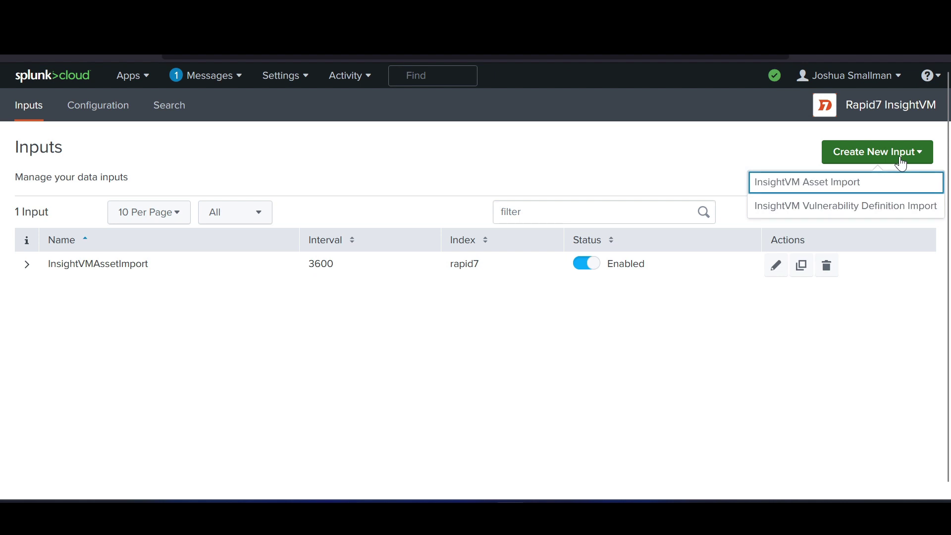
{"action": "left_click", "coordinate": [800, 213]}
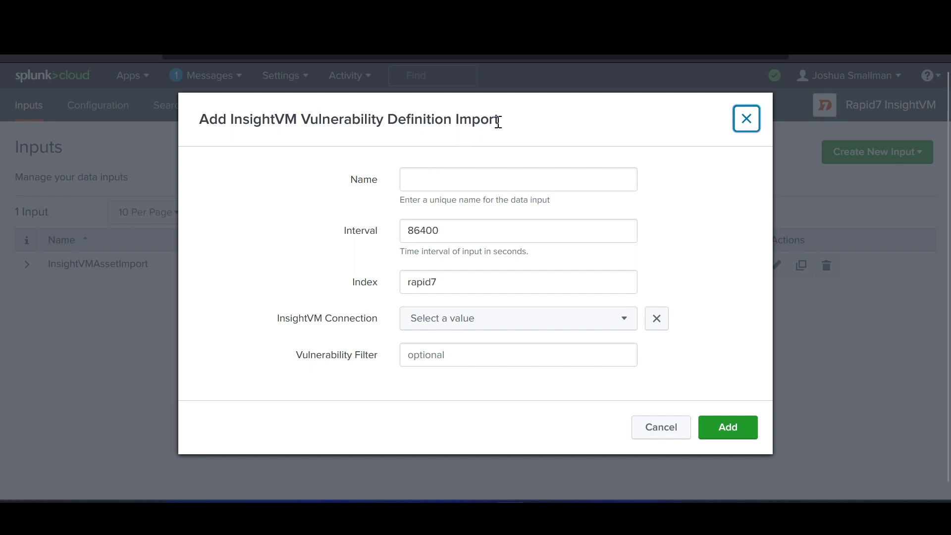
{"action": "left_click_drag", "start_coordinate": [502, 123], "coordinate": [233, 126]}
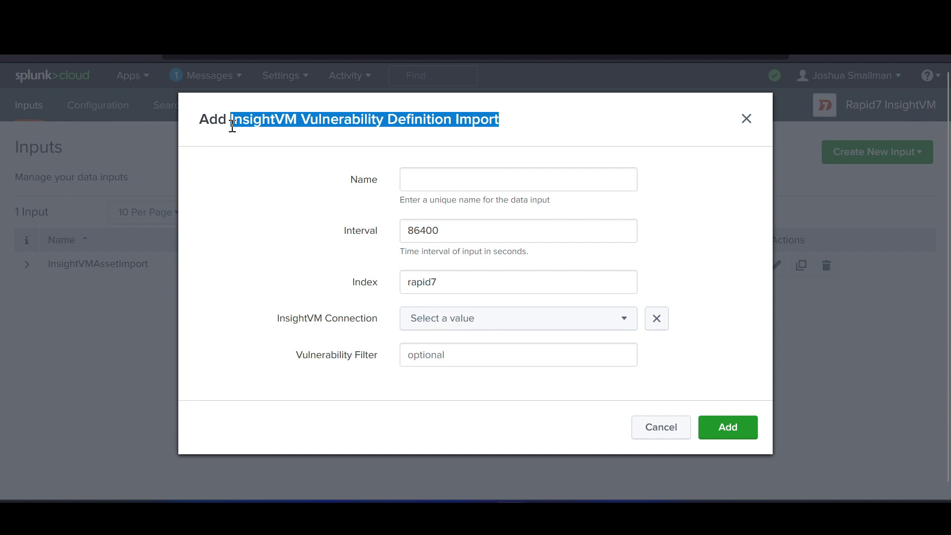
{"action": "left_click", "coordinate": [258, 120]}
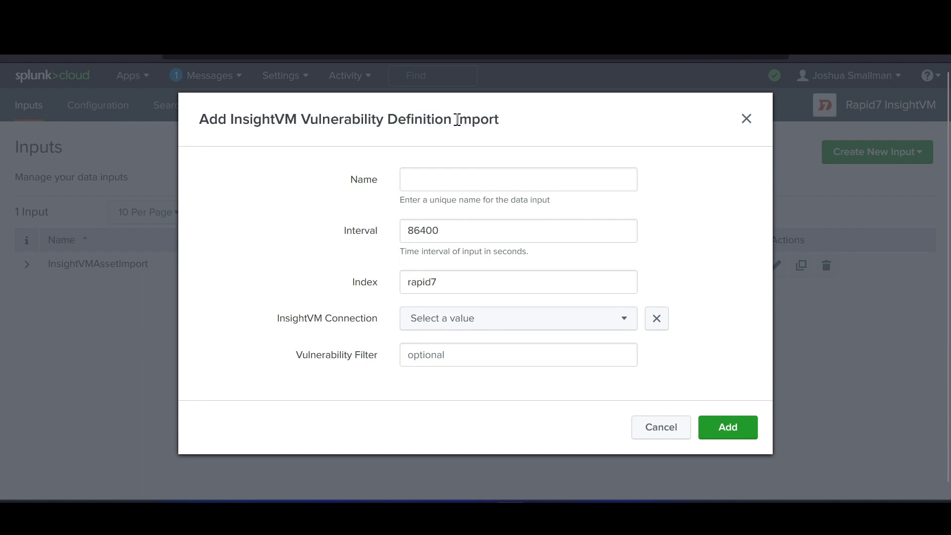
{"action": "left_click_drag", "start_coordinate": [453, 121], "coordinate": [230, 120]}
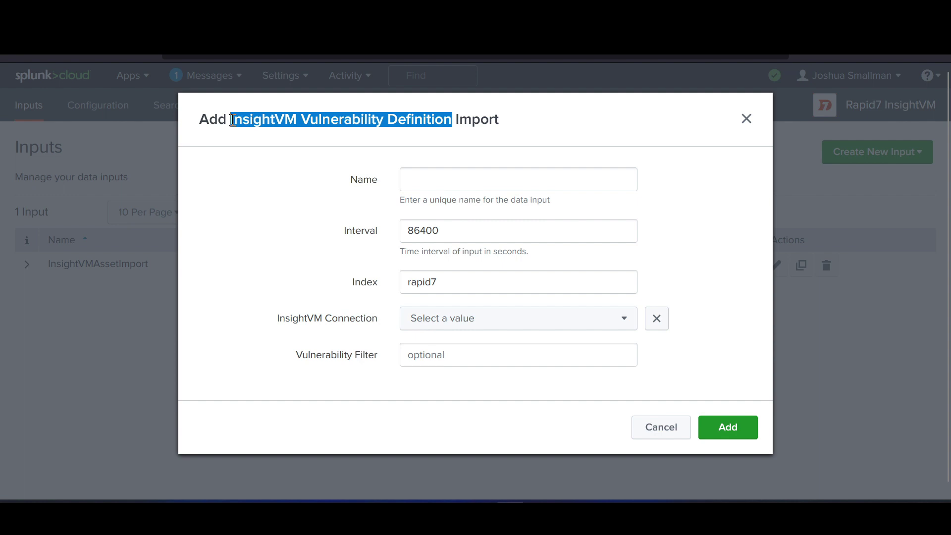
{"action": "right_click", "coordinate": [243, 122]}
{"action": "left_click", "coordinate": [263, 133]}
{"action": "left_click", "coordinate": [423, 172]}
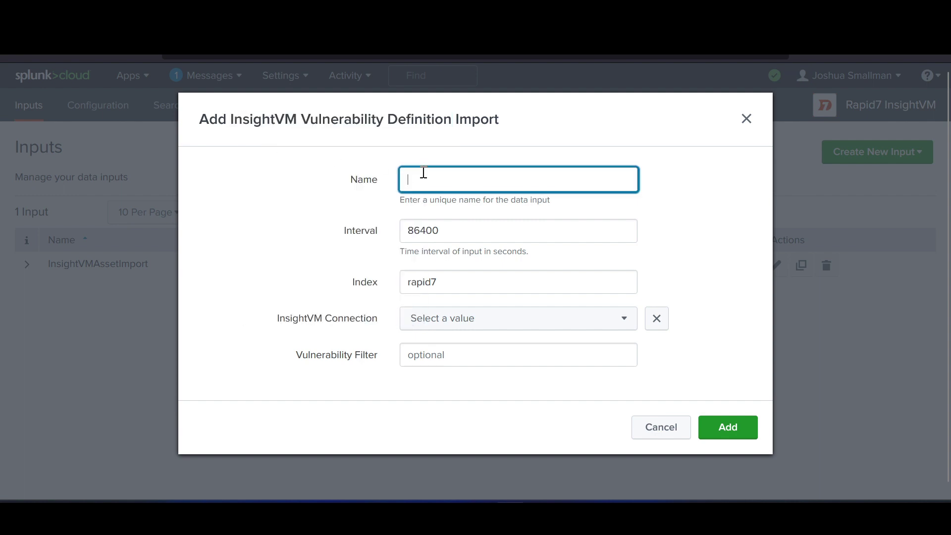
{"action": "key", "text": "ctrl+v"}
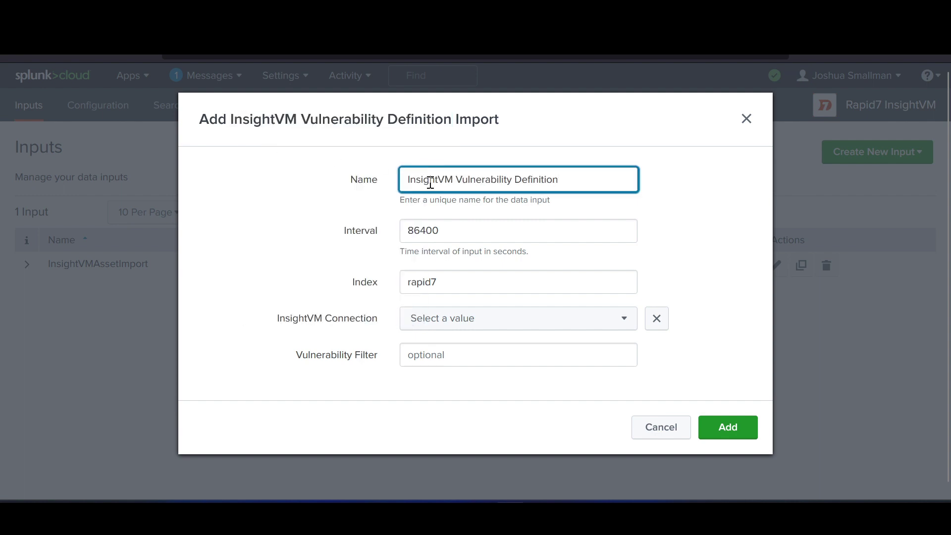
Remove the spaces from the vulnerability definition input's name so it reads InsightVMVulnerabilityDefinition
{"action": "left_click", "coordinate": [458, 179]}
{"action": "key", "text": "BackSpace"}
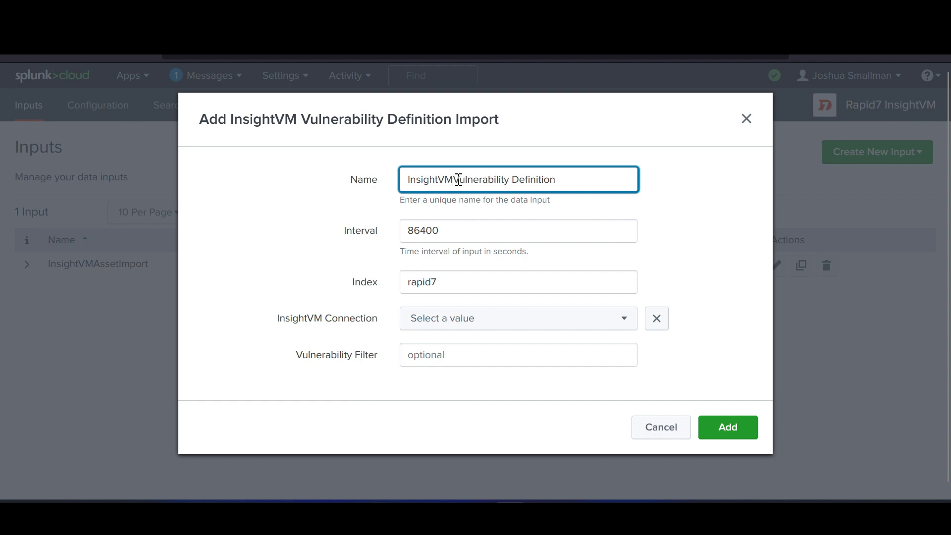
{"action": "left_click", "coordinate": [508, 181]}
{"action": "key", "text": "BackSpace"}
{"action": "left_click", "coordinate": [368, 203]}
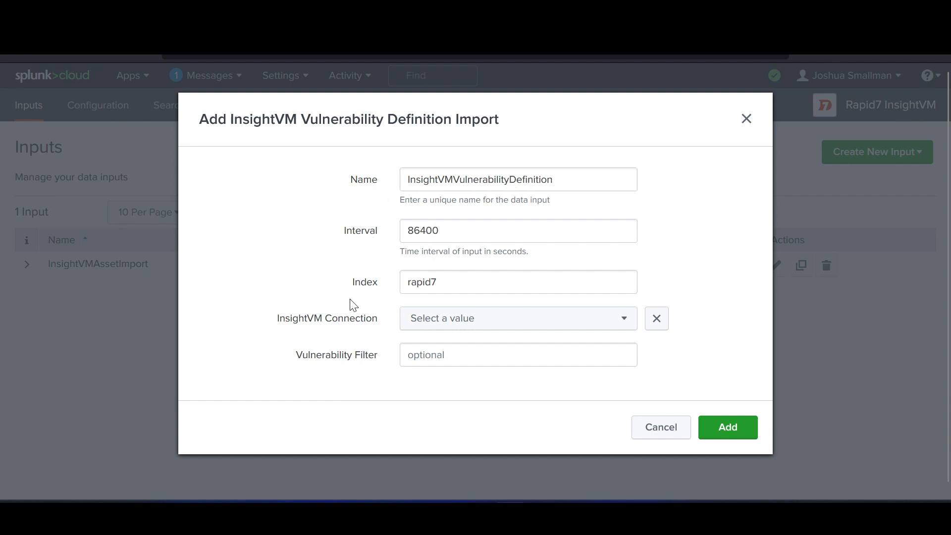
Set the vulnerability definition import's connection to rapid7_connection and add the input
{"action": "left_click", "coordinate": [431, 324]}
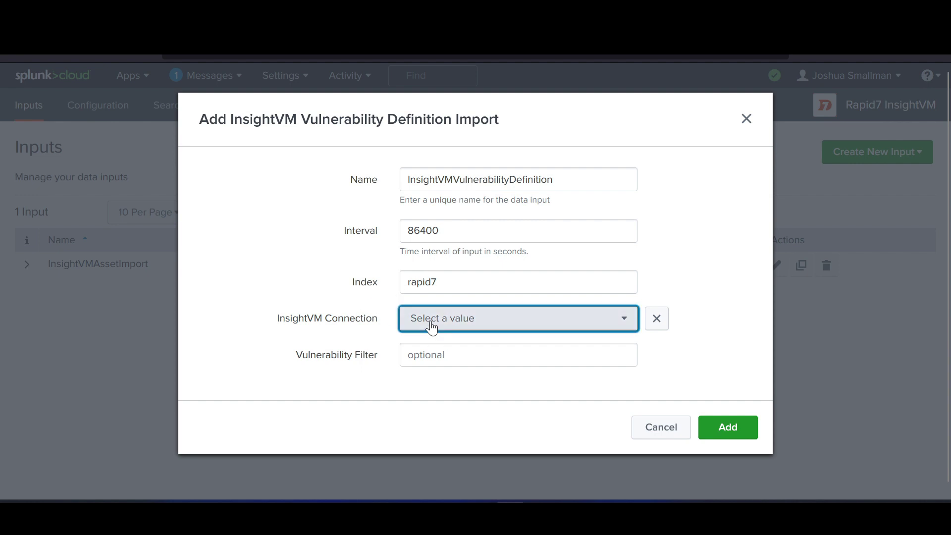
{"action": "type", "text": "rap"}
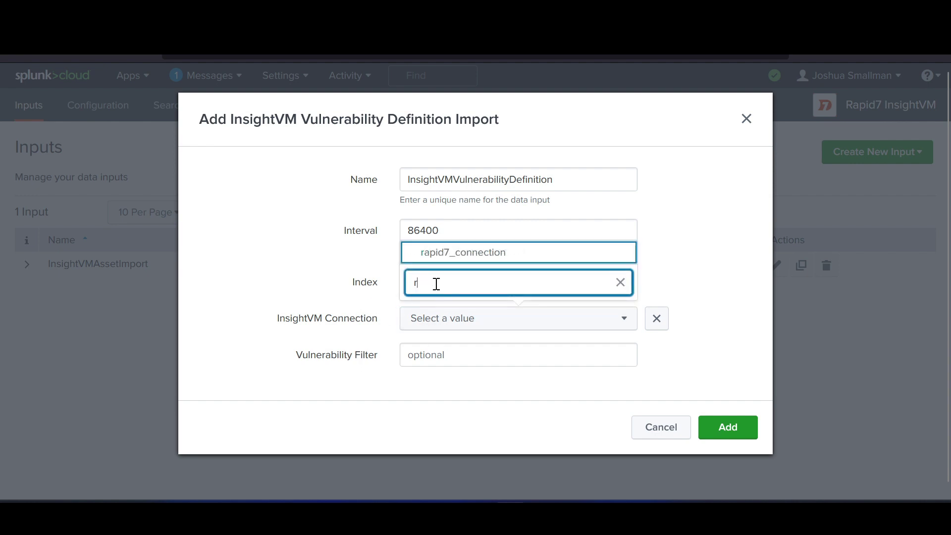
{"action": "left_click", "coordinate": [452, 254]}
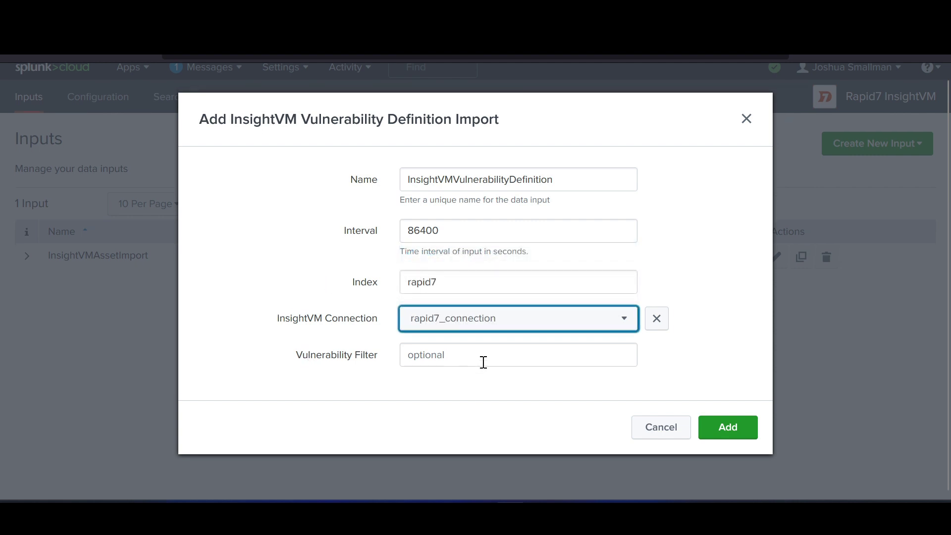
{"action": "left_click", "coordinate": [728, 428]}
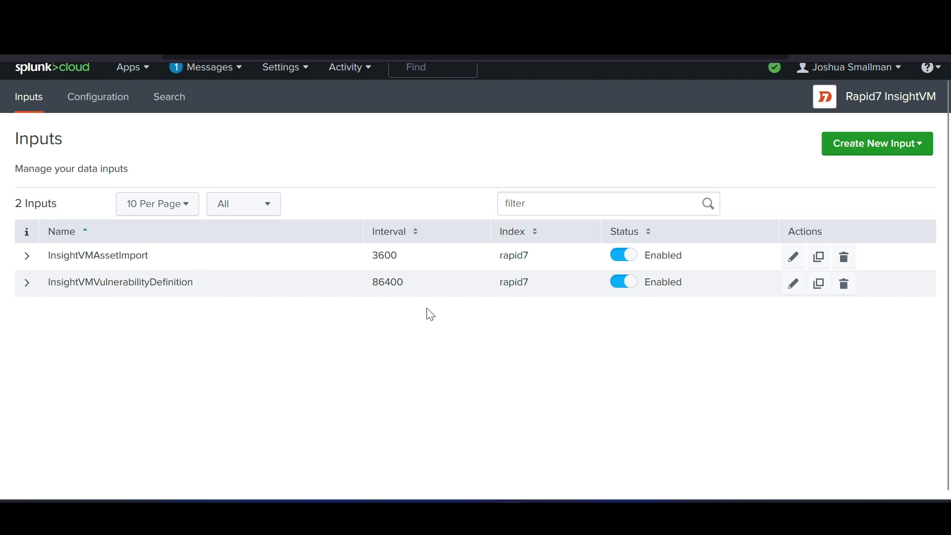
Open the Rapid7 InsightVM Dashboard app and look through the filters and panels of the InsightVM Asset Dashboard
{"action": "scroll", "coordinate": [428, 315], "scroll_direction": "up", "scroll_amount": 1}
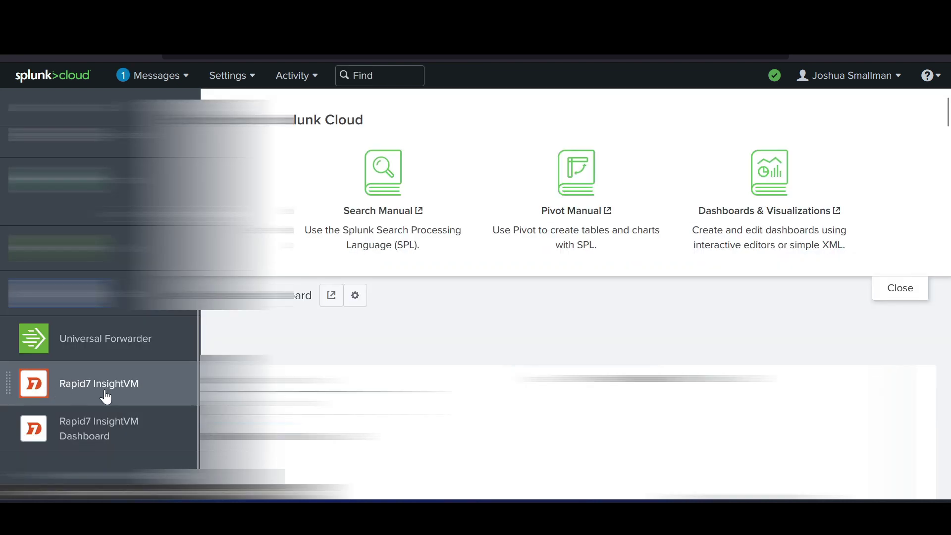
{"action": "left_click", "coordinate": [69, 436]}
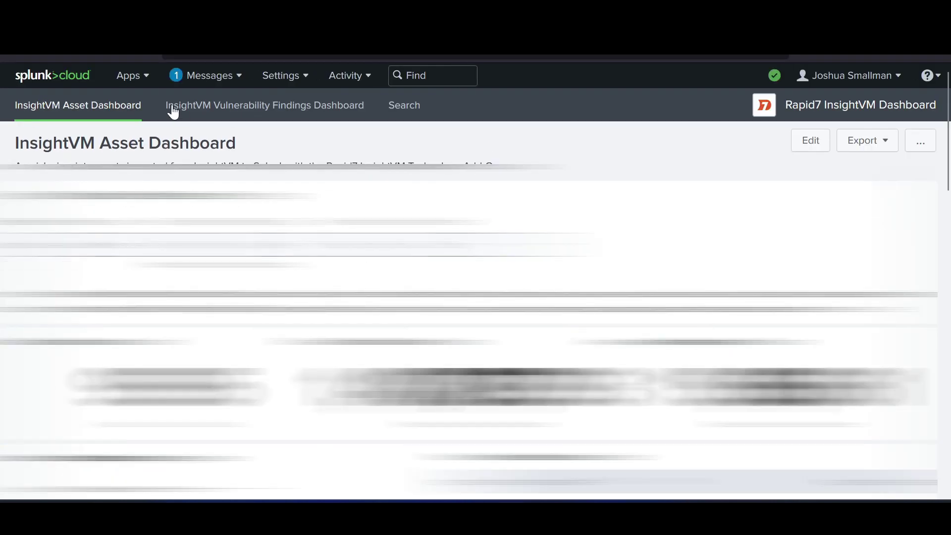
{"action": "scroll", "coordinate": [117, 148], "scroll_direction": "down", "scroll_amount": 3}
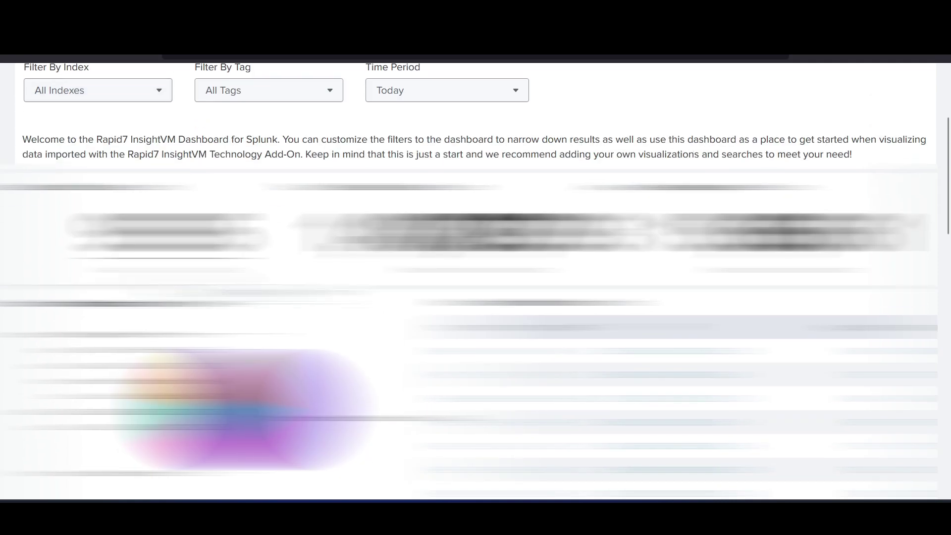
{"action": "scroll", "coordinate": [212, 149], "scroll_direction": "up", "scroll_amount": 3}
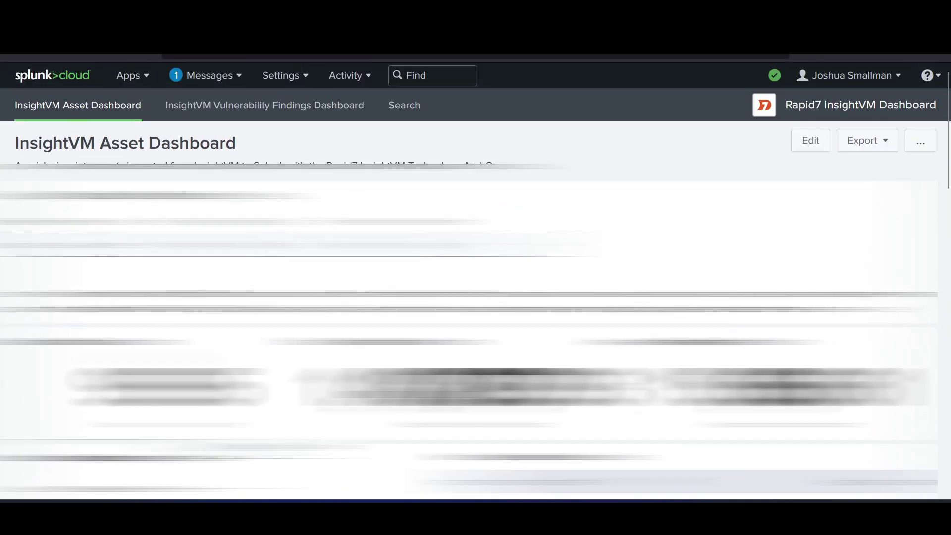
{"action": "scroll", "coordinate": [476, 281], "scroll_direction": "down", "scroll_amount": 2}
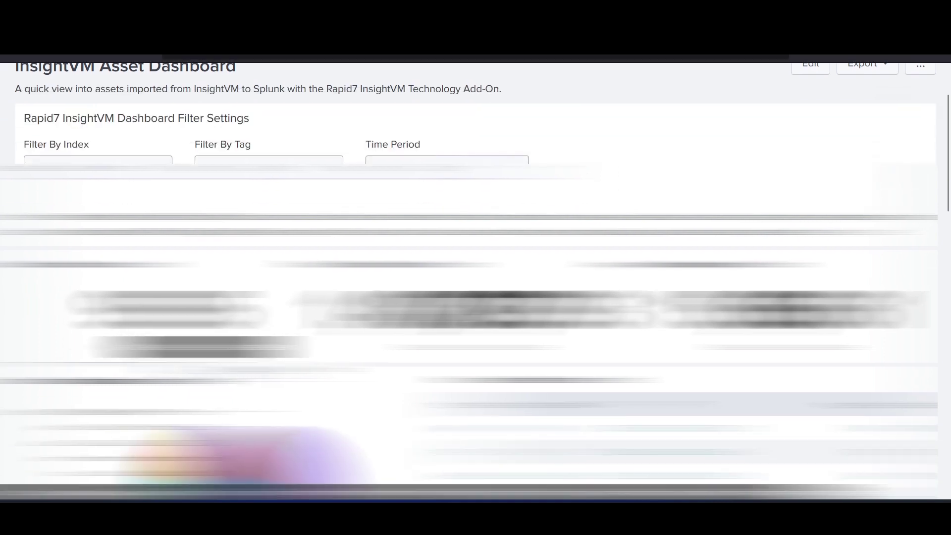
{"action": "scroll", "coordinate": [475, 281], "scroll_direction": "down", "scroll_amount": 2}
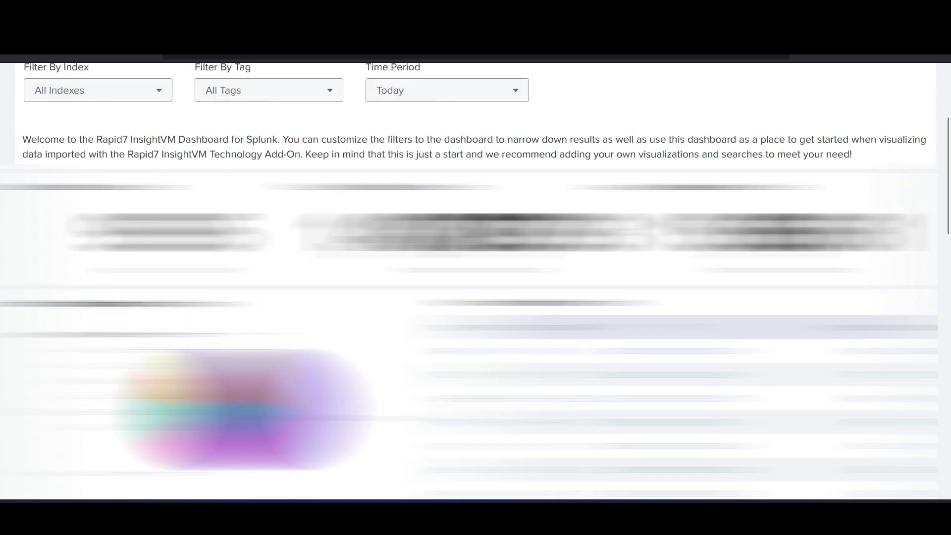
{"action": "scroll", "coordinate": [476, 281], "scroll_direction": "up", "scroll_amount": 4}
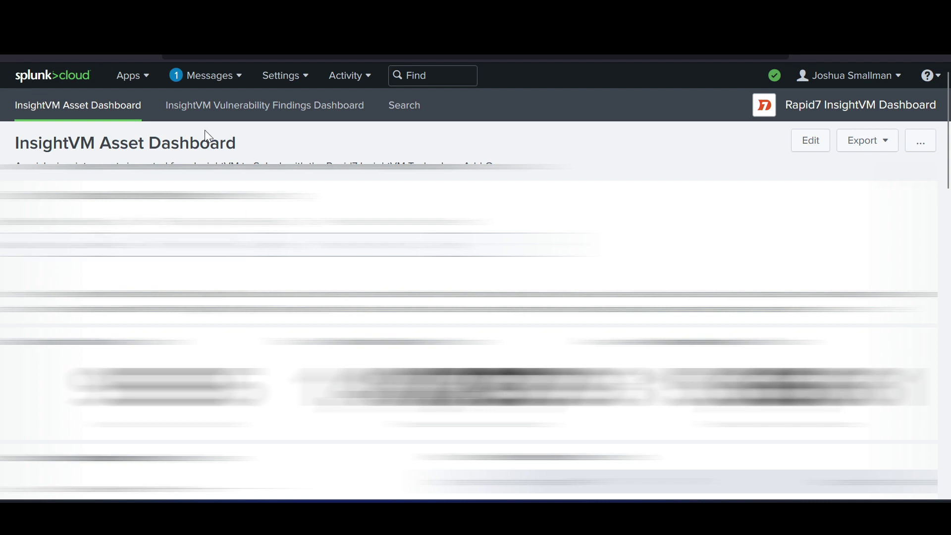
Open the InsightVM Vulnerability Findings Dashboard and look through its panels
{"action": "left_click", "coordinate": [253, 113]}
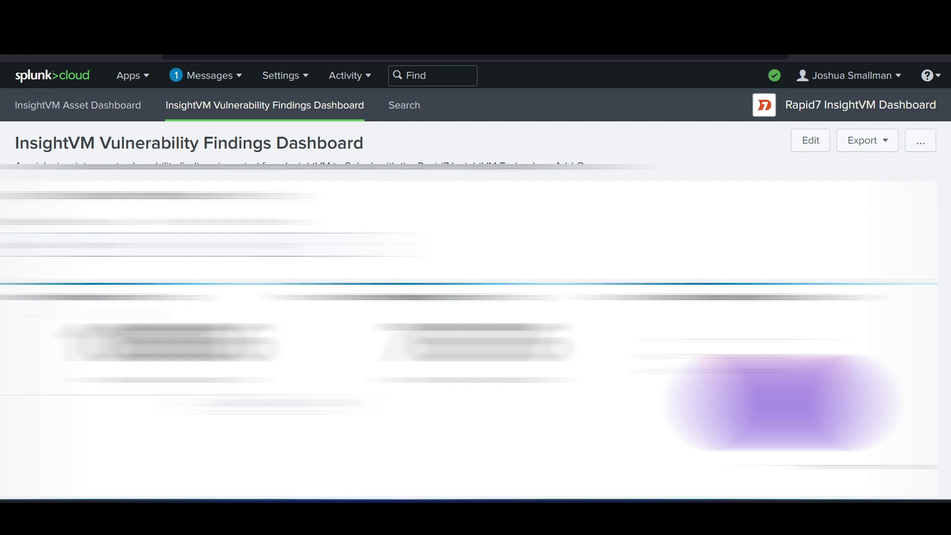
{"action": "scroll", "coordinate": [476, 298], "scroll_direction": "down", "scroll_amount": 3}
{"action": "scroll", "coordinate": [476, 298], "scroll_direction": "up", "scroll_amount": 3}
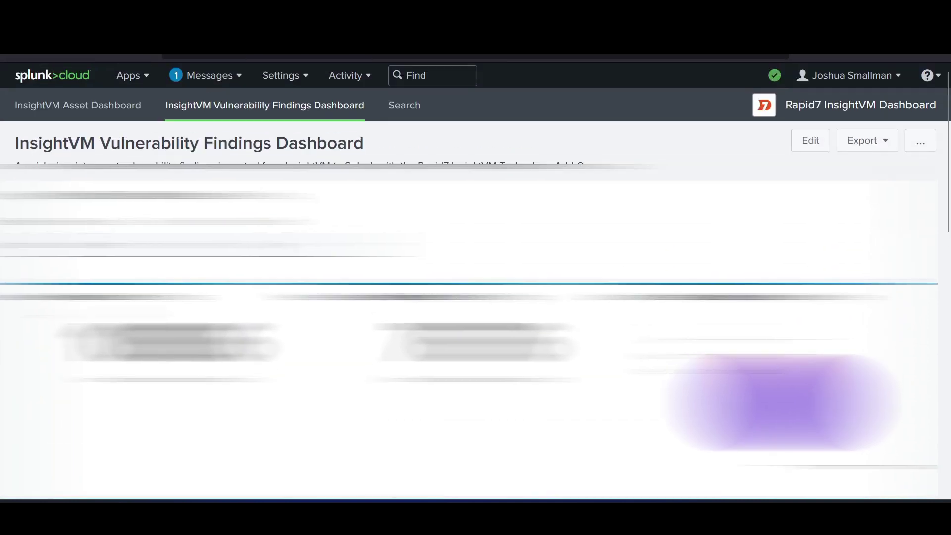